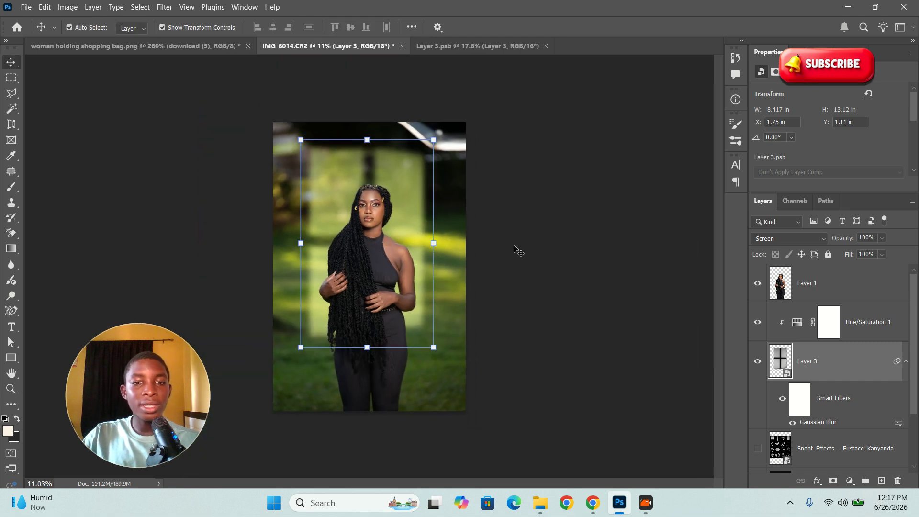
Step: Review the Layer 3.psb window-shadow document, then exit the Chrome tutorial video's full screen and switch to Pinterest
click(469, 45)
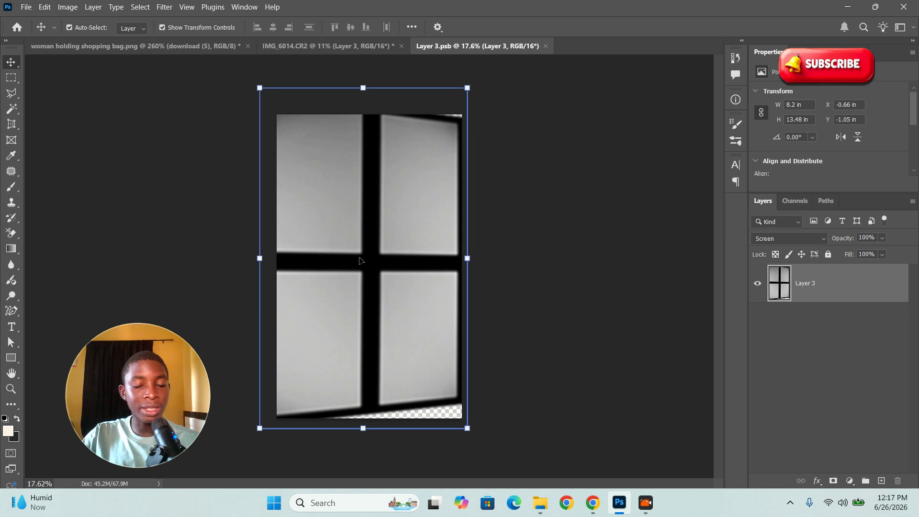
click(592, 505)
double_click(520, 338)
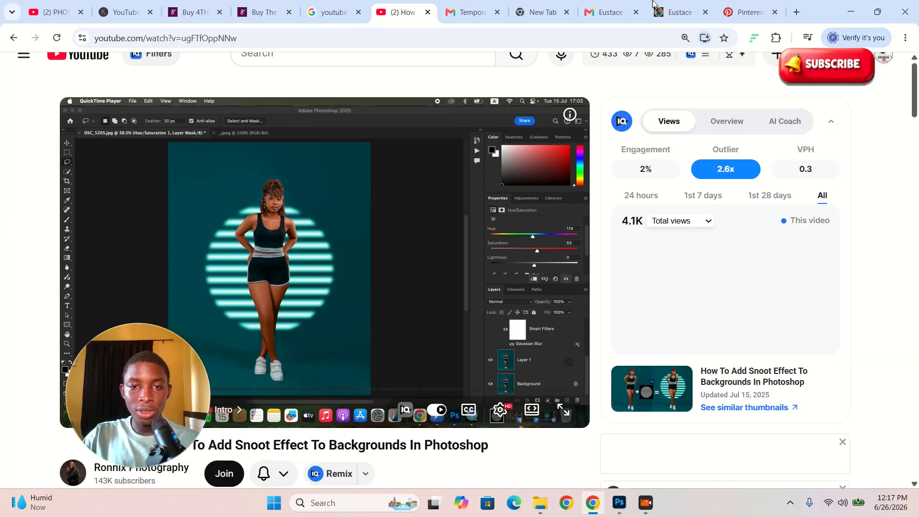
click(748, 12)
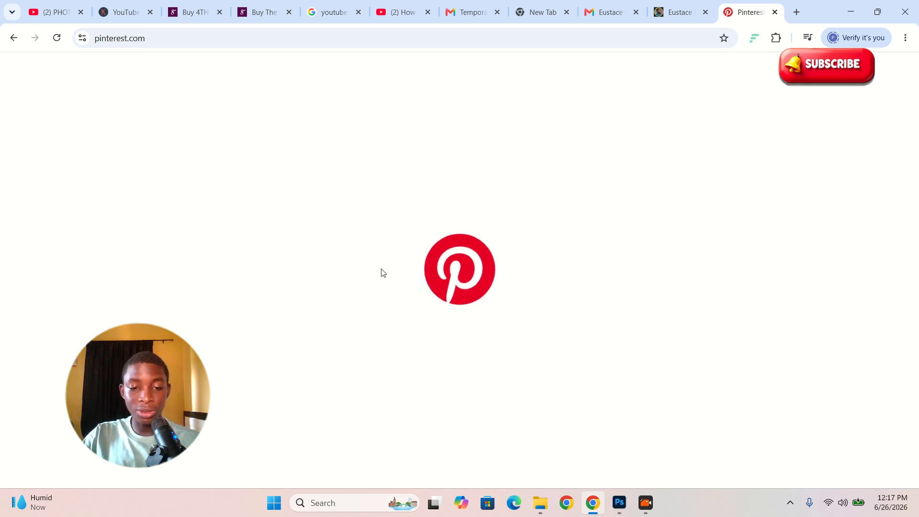
Step: Drag the Snoot_Effects image from Downloads into Photoshop to open it
mouse_move(539, 511)
click(478, 421)
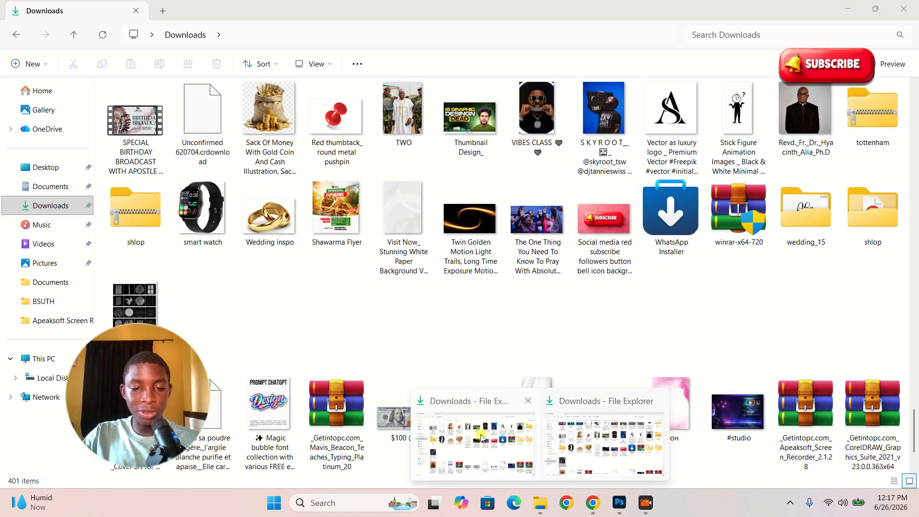
scroll(211, 296, down, 2)
click(134, 211)
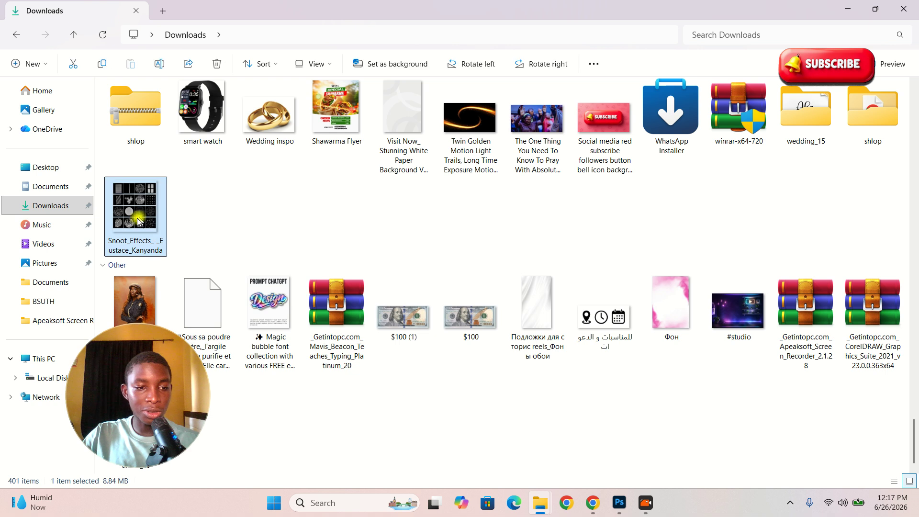
drag(131, 207, 586, 116)
key(alt+Tab)
key(alt+Tab)
key(alt+Tab)
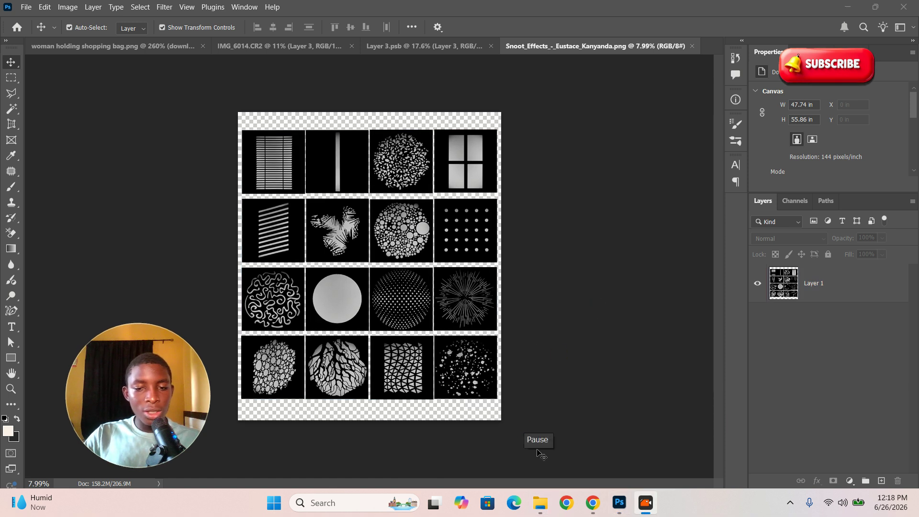
Step: Drag the blue-backdrop DJ photo from Downloads into Photoshop as a new document
mouse_move(539, 505)
click(606, 454)
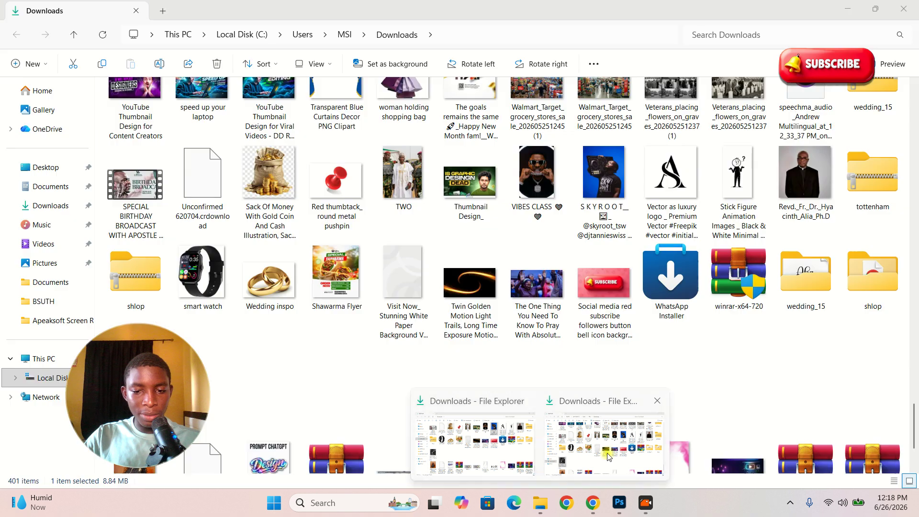
drag(582, 175, 613, 198)
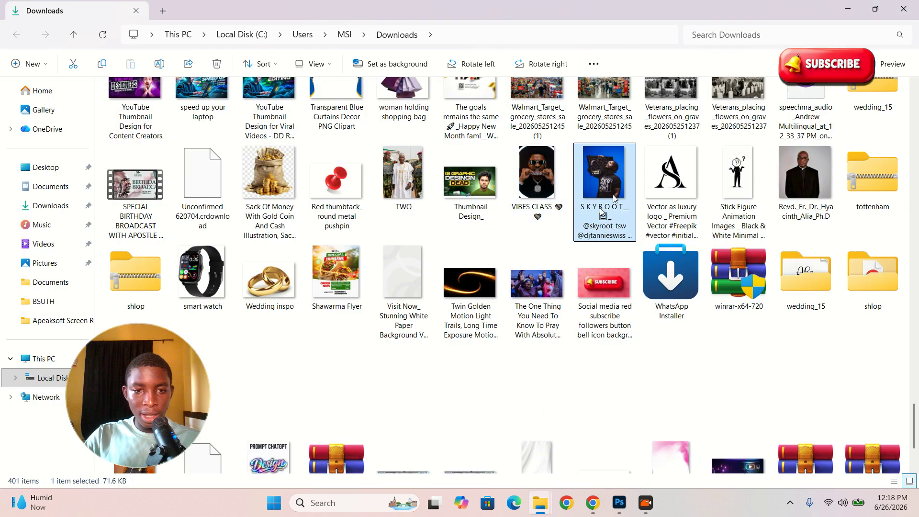
drag(625, 158, 712, 50)
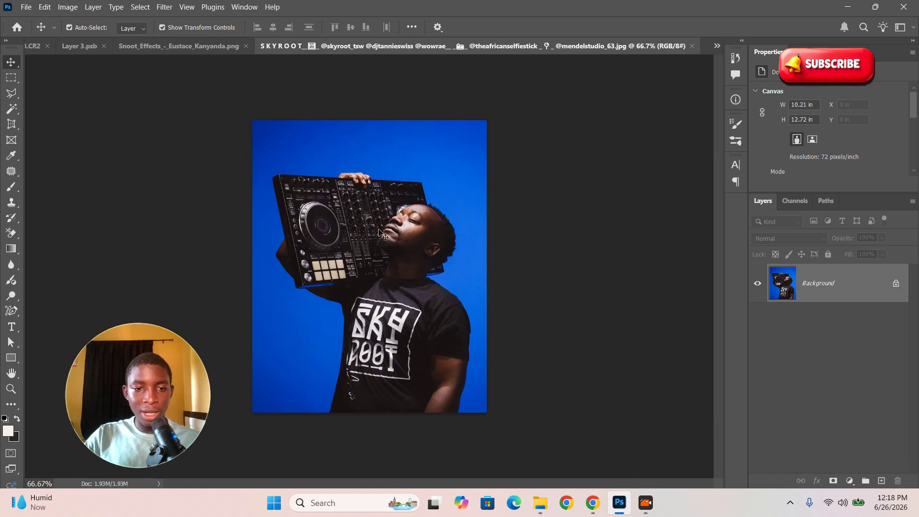
Step: Frame the DJ photo and use Select > Subject to select the DJ and his controller
key(z)
drag(381, 234, 411, 260)
drag(469, 229, 360, 239)
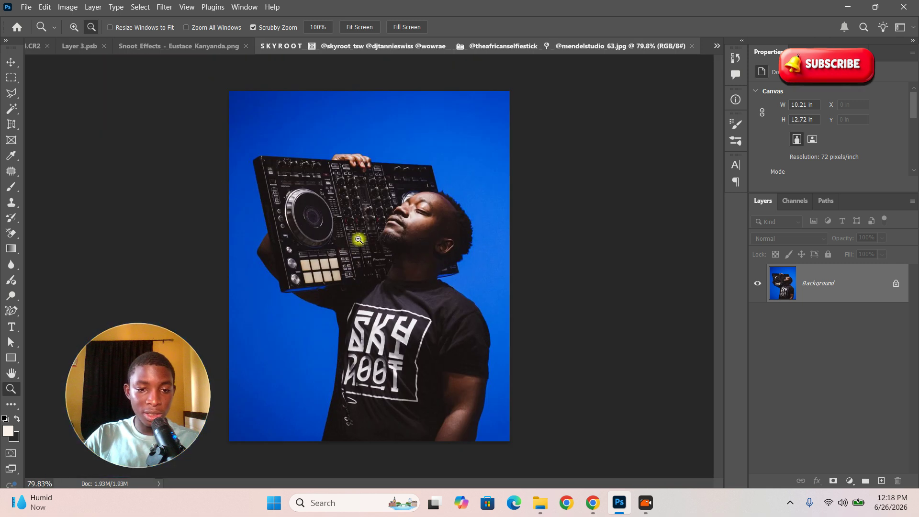
key(v)
key(z)
drag(385, 281, 393, 280)
key(v)
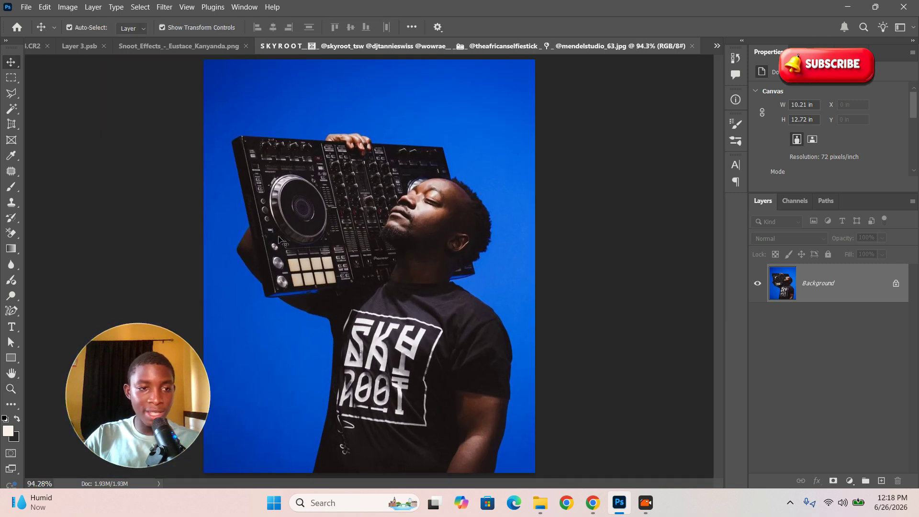
click(141, 7)
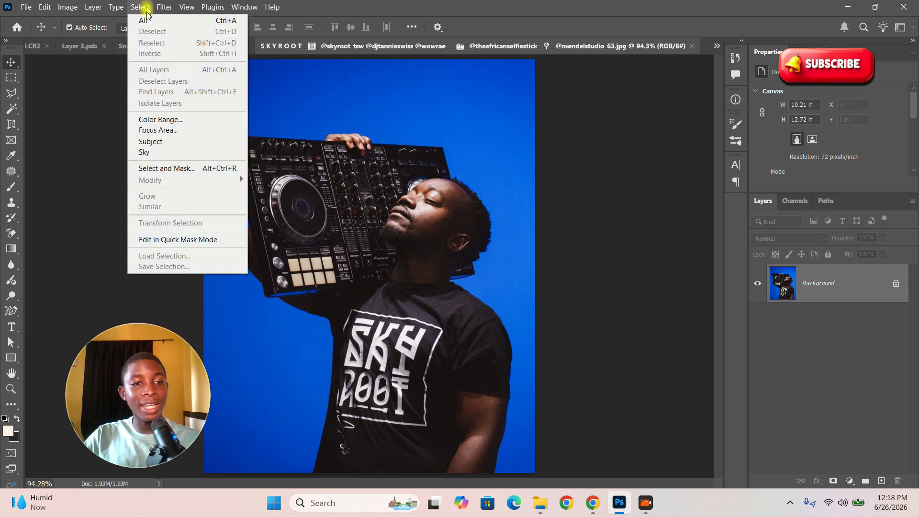
click(180, 141)
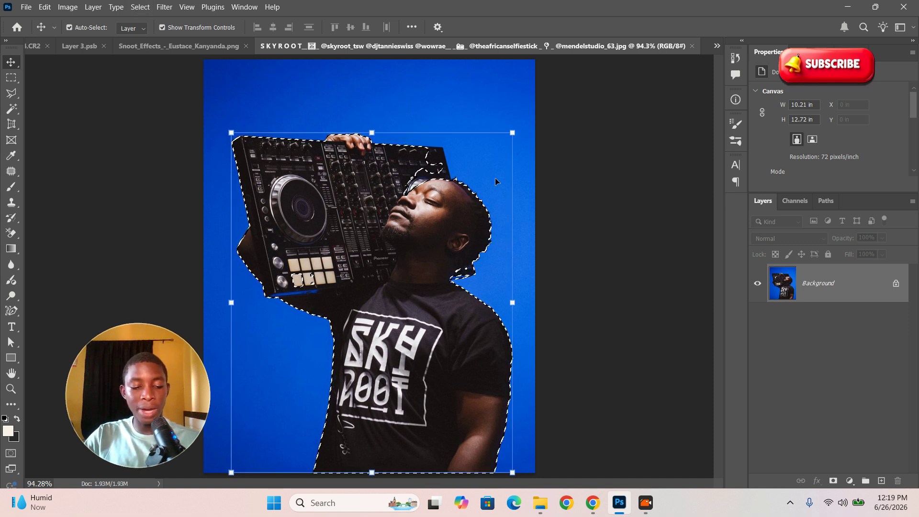
Step: Add the mixer's top strip to the selection with the Rectangular Marquee
key(z)
drag(454, 170, 498, 199)
drag(402, 177, 427, 163)
key(v)
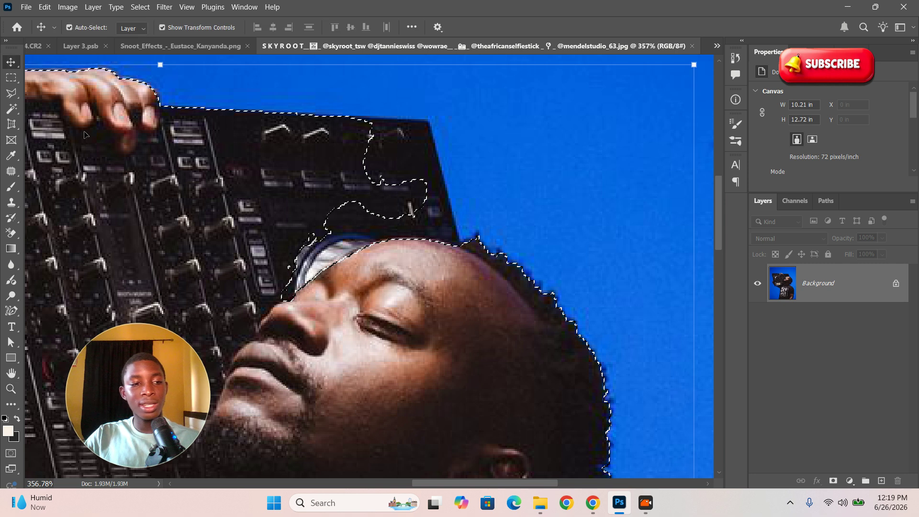
click(12, 79)
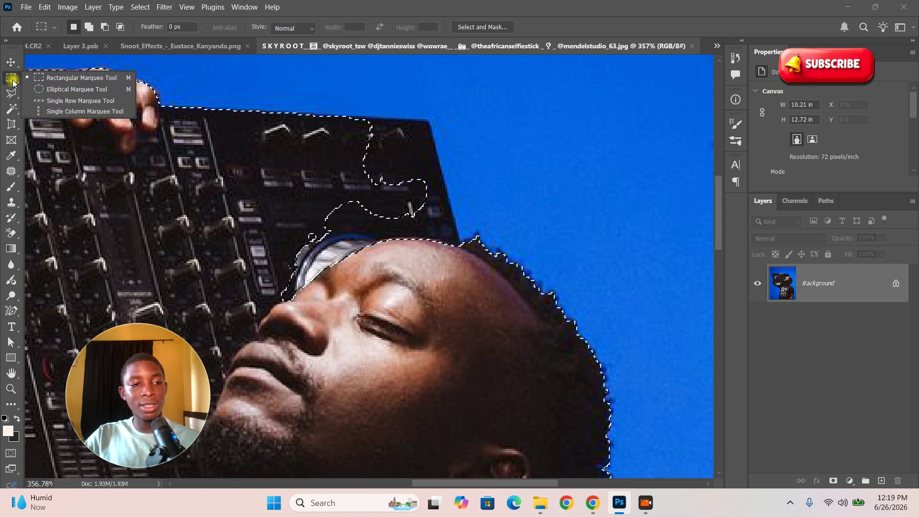
click(84, 78)
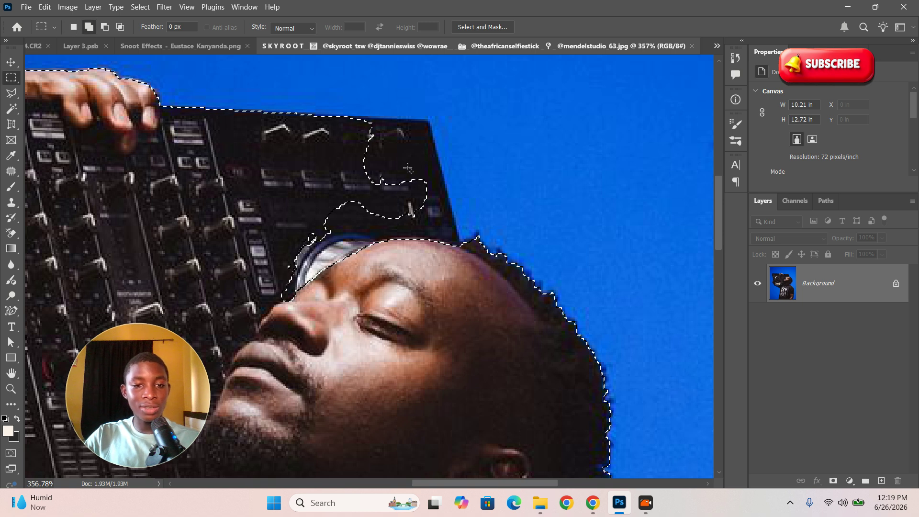
drag(338, 117, 421, 171)
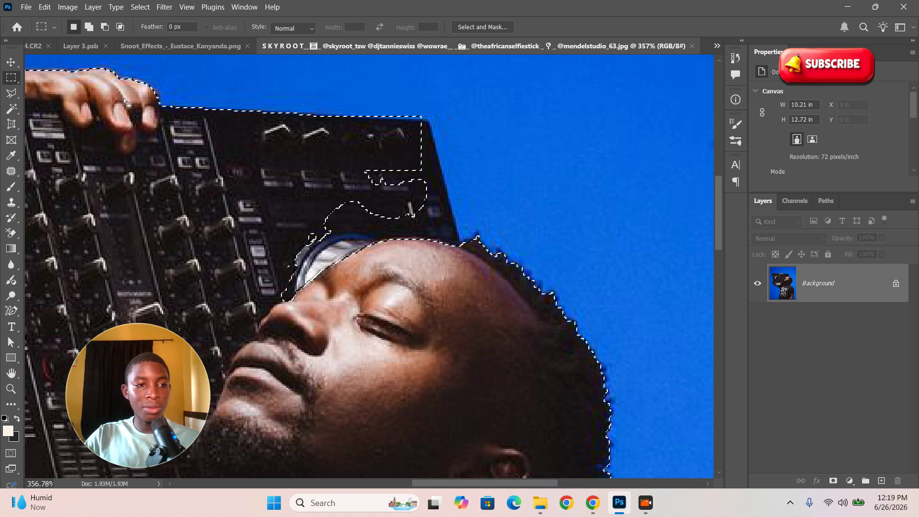
Step: Shift-lasso the mixer's top-right corner into the selection with the freehand Lasso
click(13, 96)
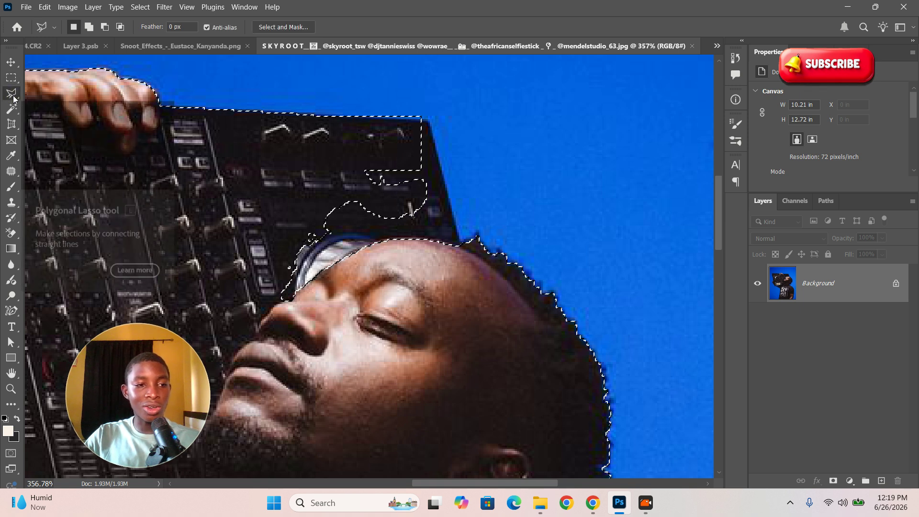
right_click(13, 99)
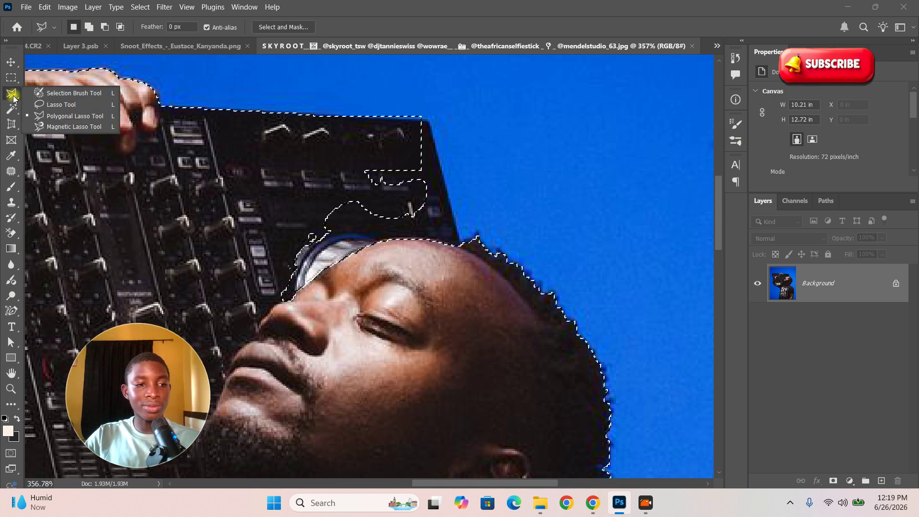
click(70, 105)
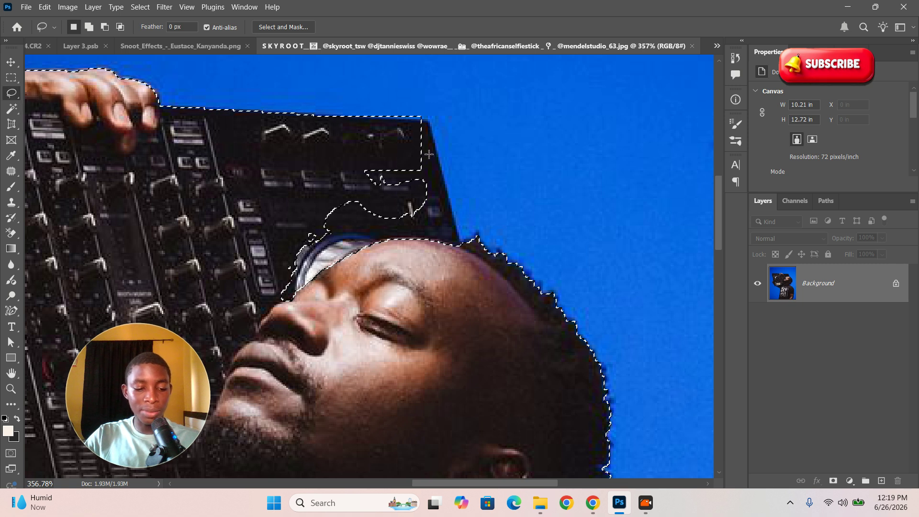
key(shift)
drag(413, 126, 415, 124)
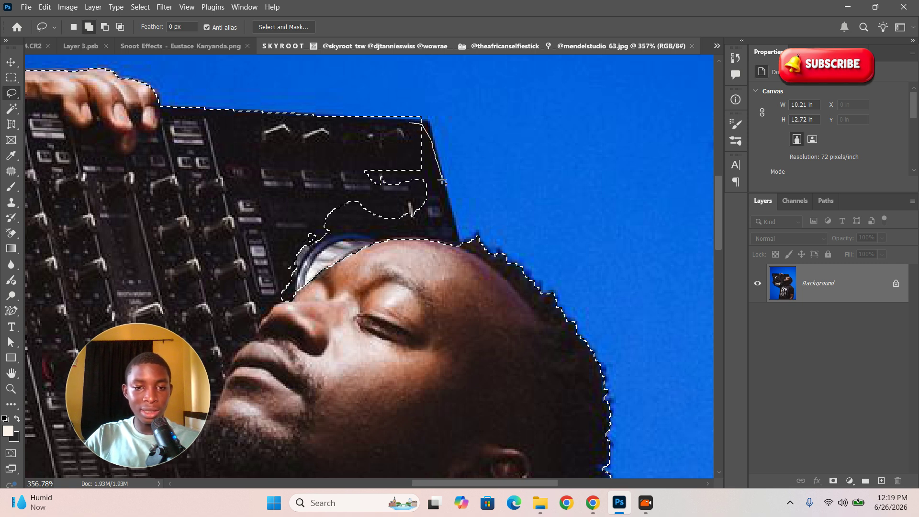
mouse_move(394, 299)
mouse_down()
mouse_move(231, 249)
mouse_move(425, 121)
mouse_move(433, 148)
mouse_move(399, 183)
mouse_up()
key(z)
drag(370, 98, 422, 156)
key(l)
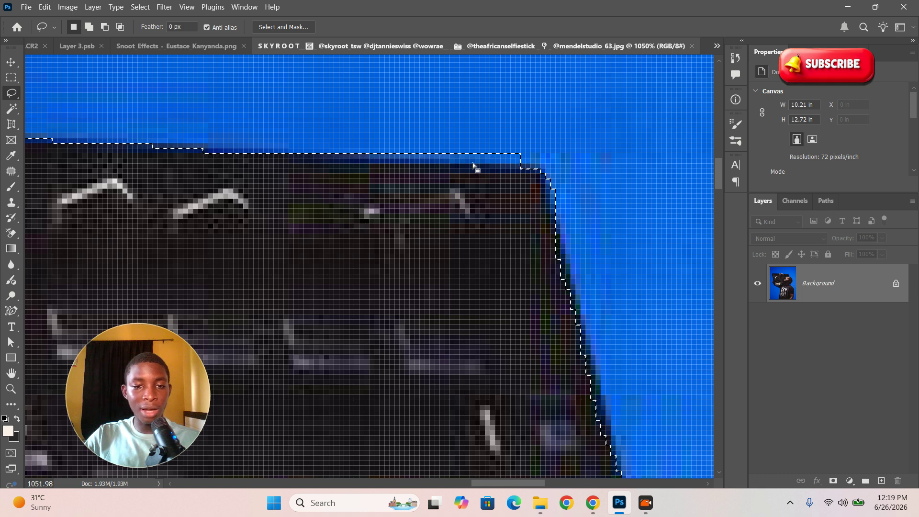
Step: Alt-lasso the stray blue off the mixer's top edge and inspect the selection edges
key(alt)
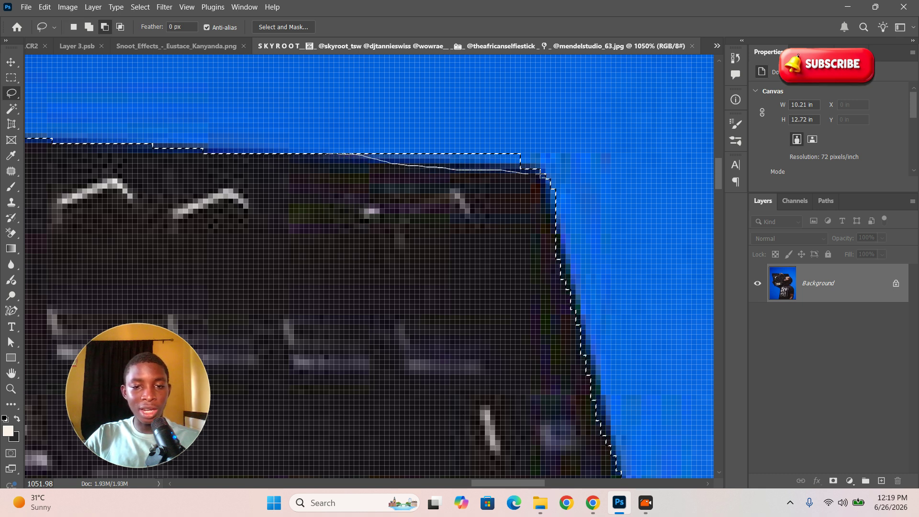
drag(571, 149, 554, 120)
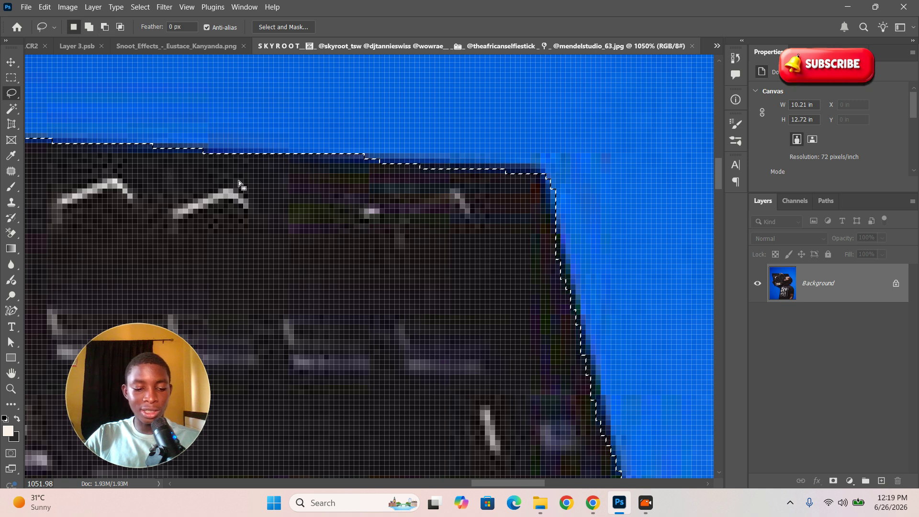
key(z)
drag(213, 169, 120, 149)
drag(376, 258, 393, 261)
drag(552, 307, 574, 325)
drag(385, 250, 303, 234)
mouse_move(431, 281)
mouse_down()
mouse_move(501, 292)
mouse_move(498, 314)
mouse_move(537, 254)
mouse_move(553, 249)
mouse_move(353, 256)
mouse_move(467, 325)
mouse_move(371, 287)
mouse_move(376, 345)
mouse_move(396, 345)
mouse_up()
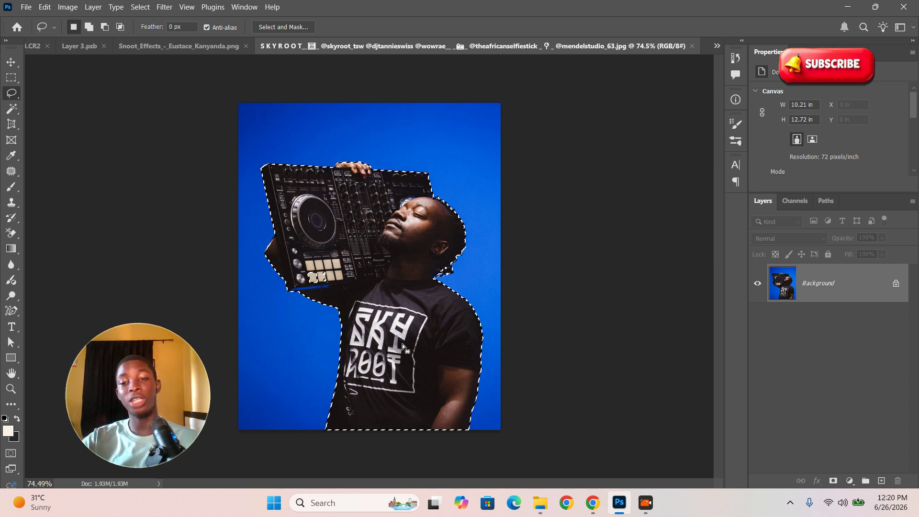
Step: Copy the DJ selection to Layer 1, then hide and delete the blue Background layer
key(ctrl+j)
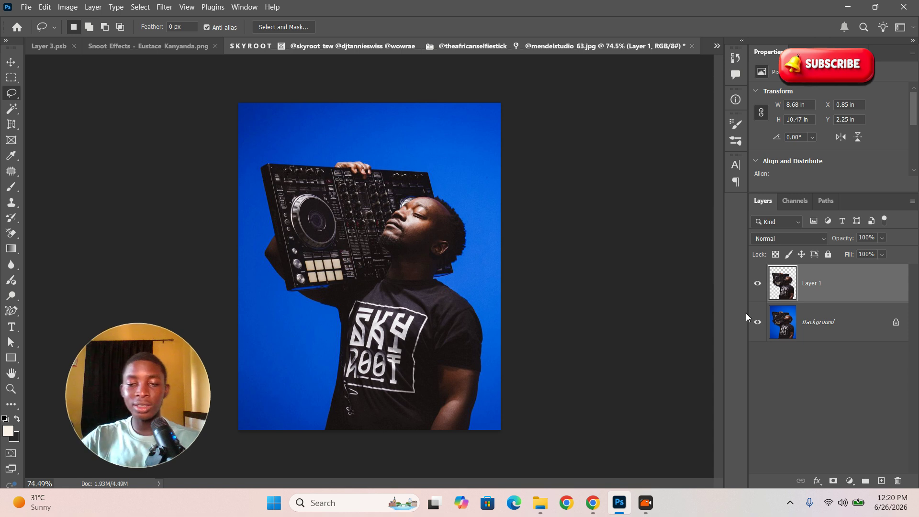
click(757, 324)
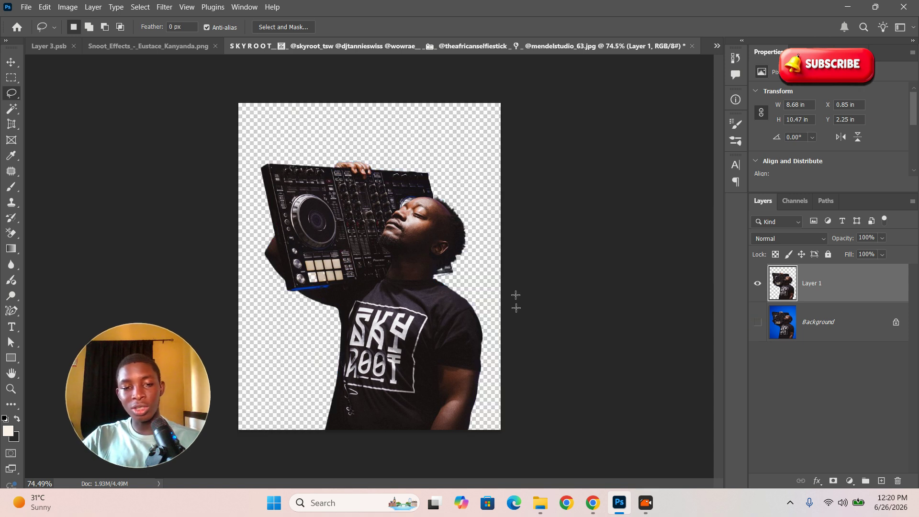
key(z)
mouse_move(313, 283)
mouse_down()
mouse_move(381, 318)
mouse_move(317, 286)
mouse_move(453, 321)
mouse_up()
key(l)
click(863, 334)
key(Delete)
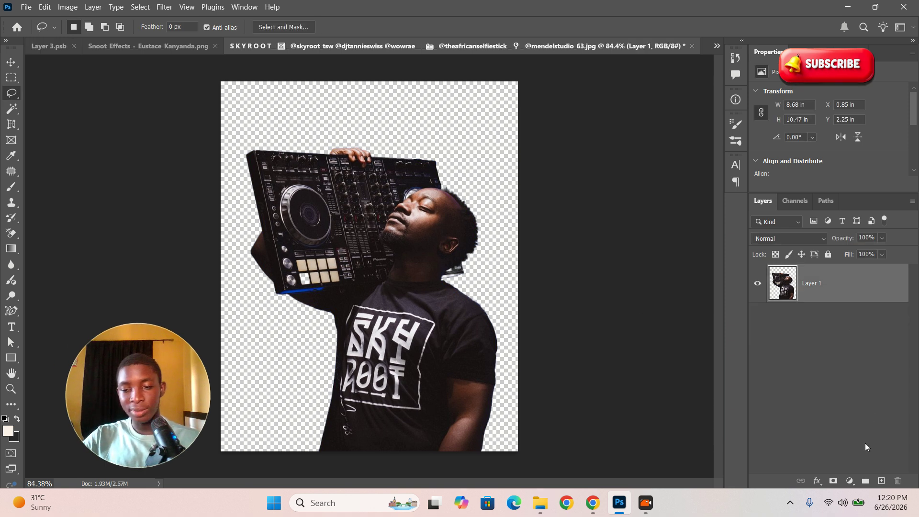
Step: Add a tan #d7a369 Solid Color fill layer and place it below Layer 1
click(847, 480)
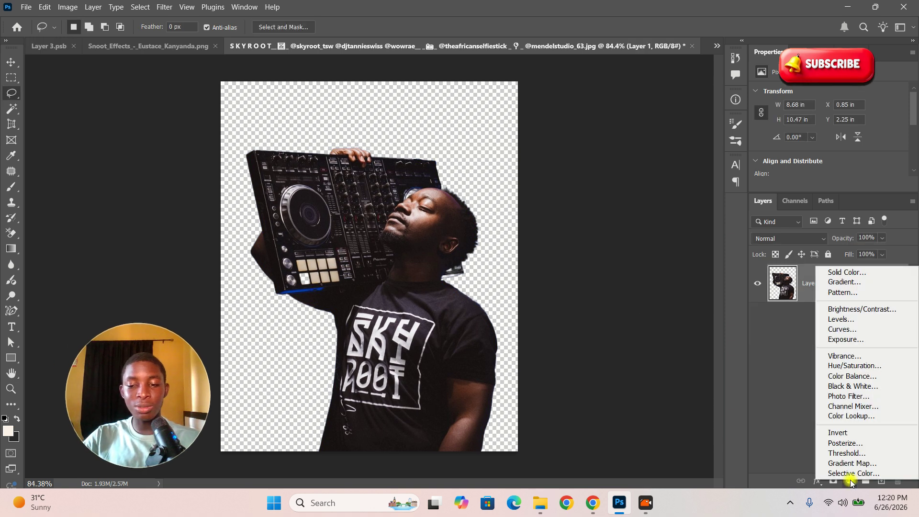
click(846, 273)
drag(428, 200, 391, 164)
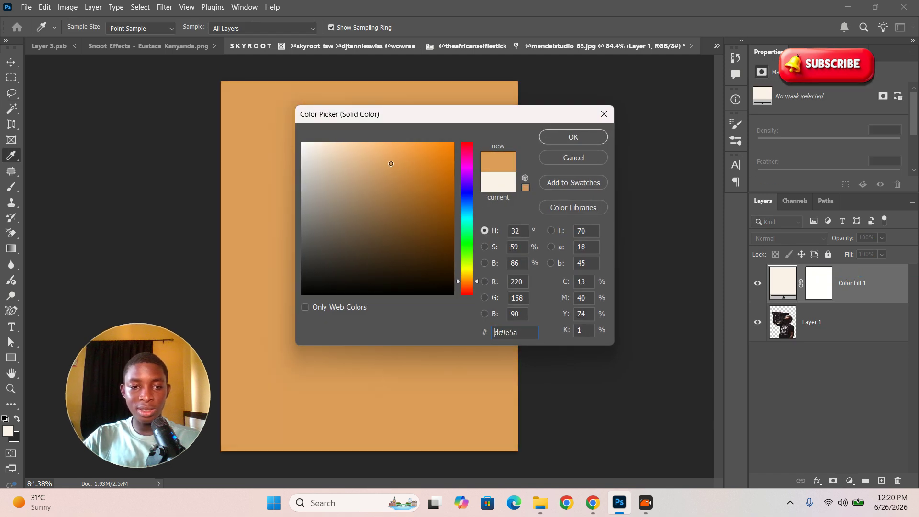
click(569, 138)
drag(840, 291, 841, 339)
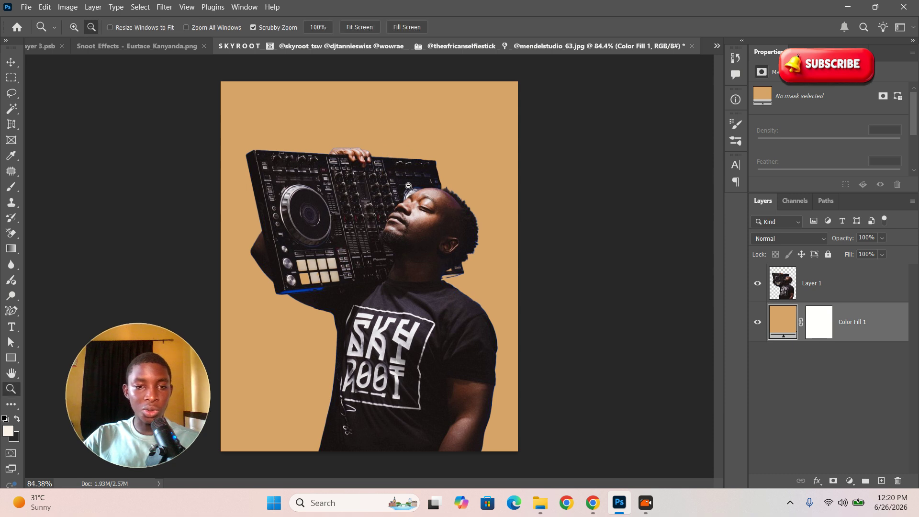
drag(453, 209, 371, 171)
key(ctrl+minus)
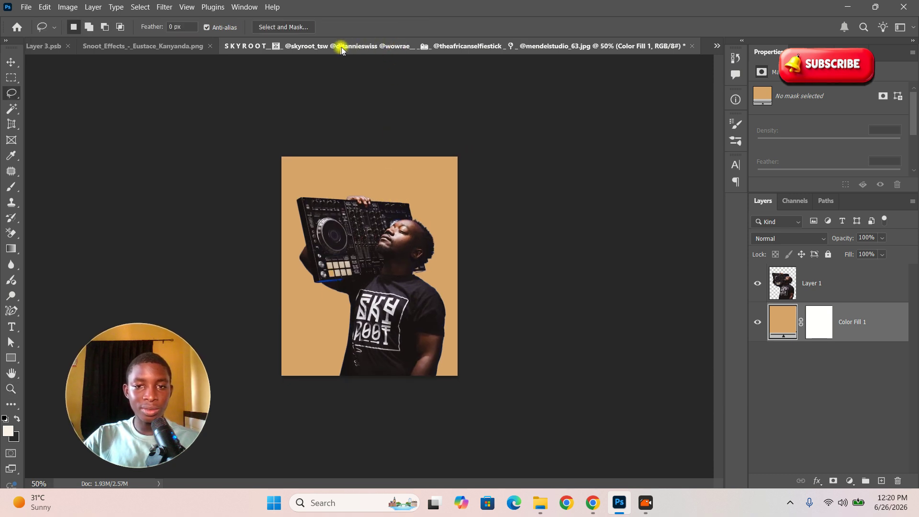
Step: Marquee-select the squiggle swirl tile on the Snoot_Effects sheet, then return to the DJ poster
click(122, 45)
drag(354, 198, 464, 277)
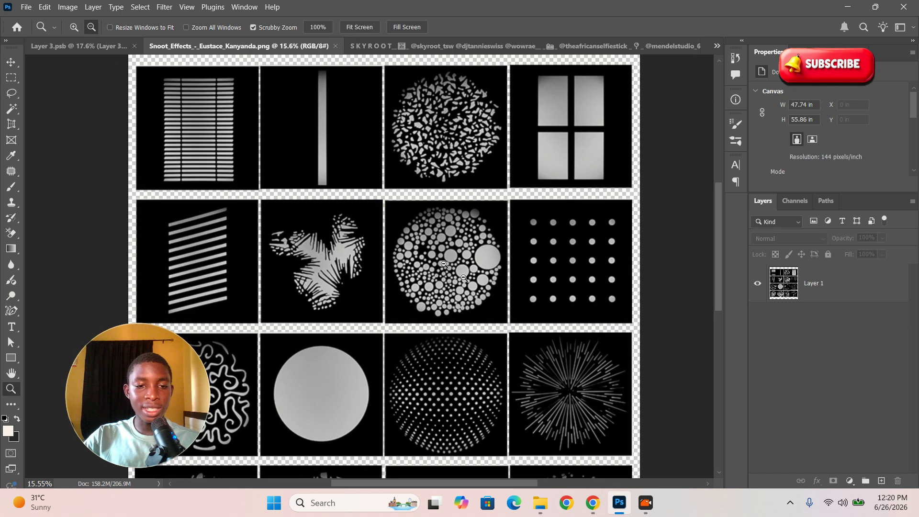
drag(500, 305, 407, 254)
drag(471, 249, 470, 309)
drag(342, 228, 301, 168)
mouse_move(342, 215)
mouse_down()
mouse_move(345, 307)
mouse_move(385, 263)
mouse_move(293, 322)
mouse_move(383, 308)
mouse_move(381, 294)
mouse_move(531, 362)
mouse_up()
key(l)
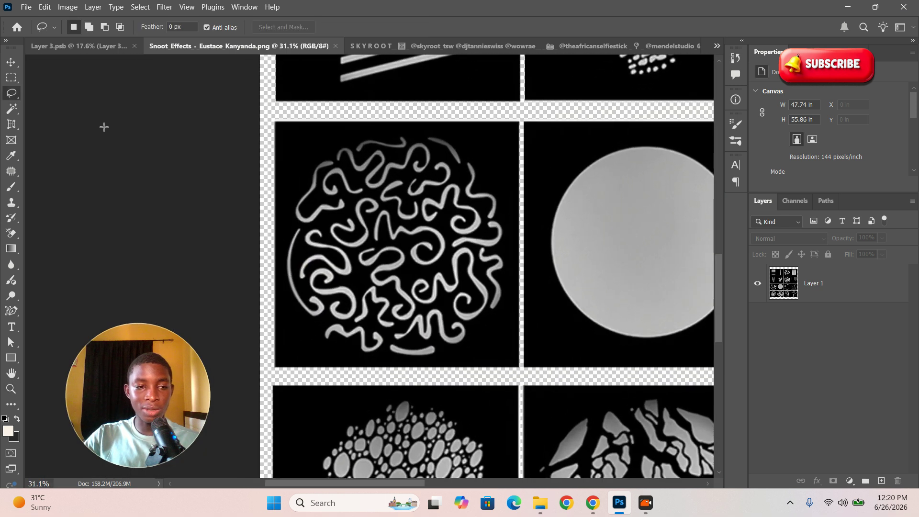
click(11, 79)
mouse_move(280, 126)
mouse_down()
mouse_move(465, 337)
mouse_move(497, 362)
mouse_move(515, 360)
mouse_up()
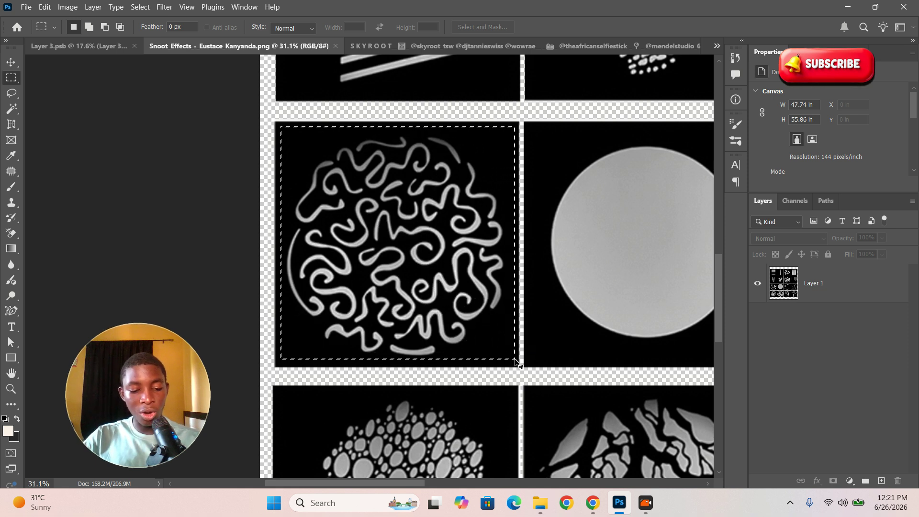
click(458, 46)
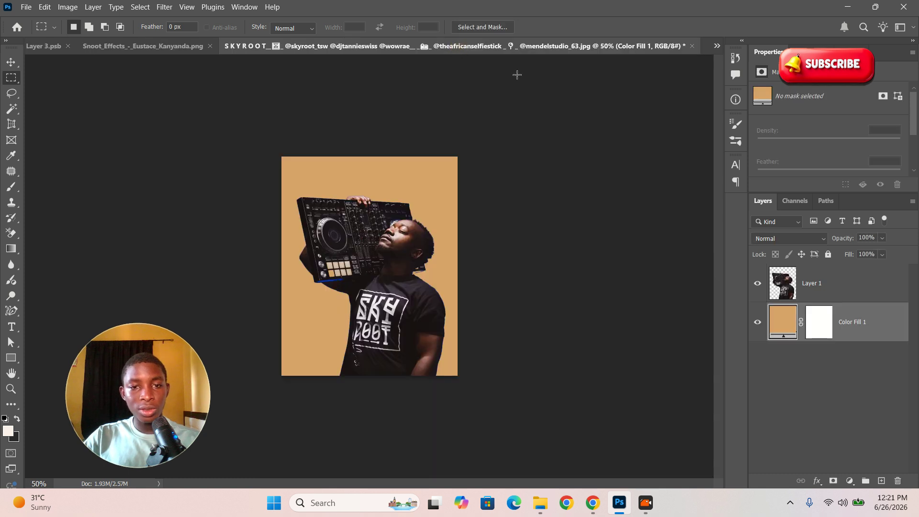
Step: Paste the squiggle tile as Layer 2 and convert it to a smart object
mouse_move(378, 262)
mouse_down()
mouse_move(425, 279)
mouse_move(381, 260)
mouse_up()
key(ctrl+v)
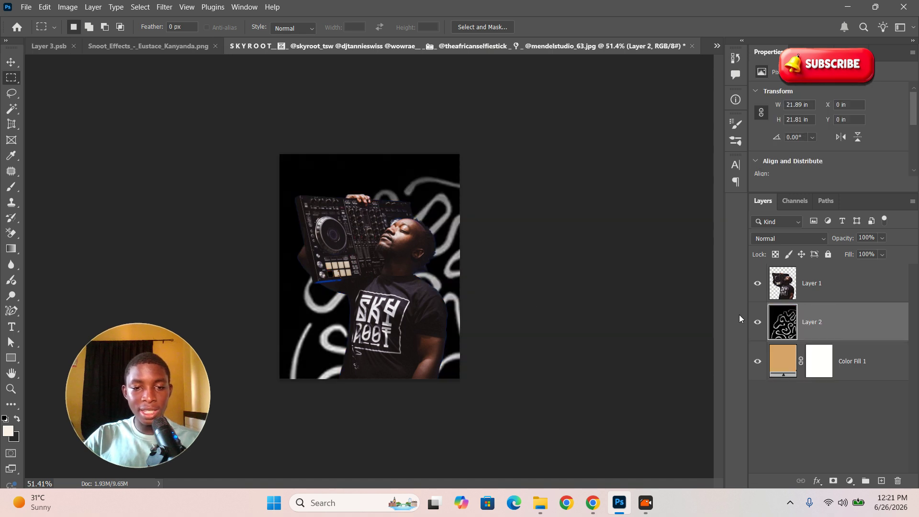
right_click(821, 322)
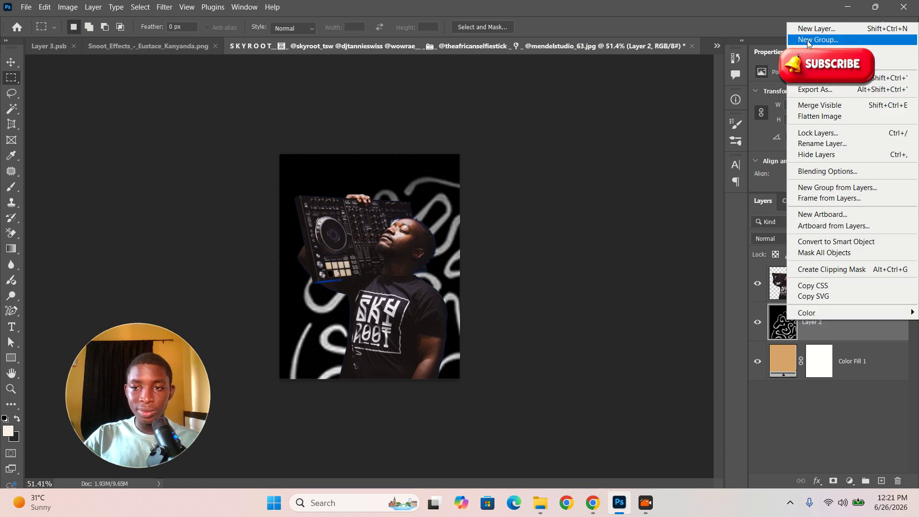
click(852, 243)
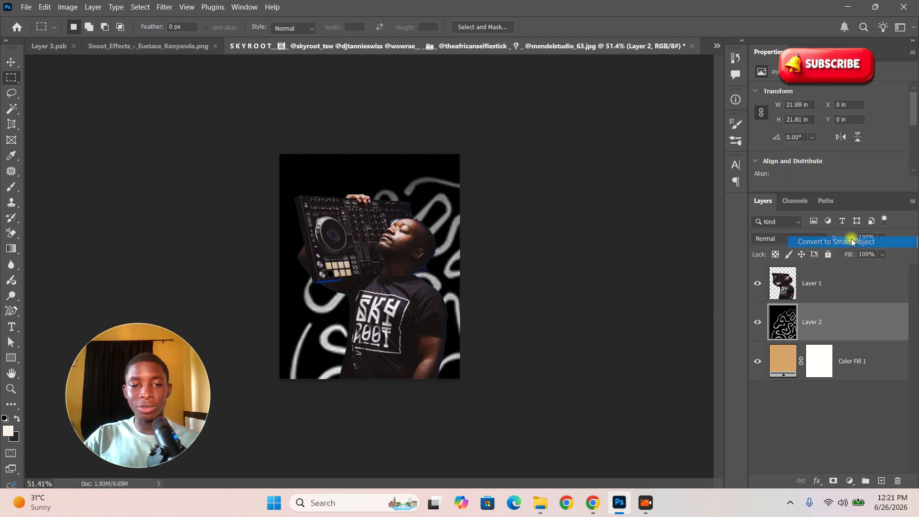
Step: Free Transform the swirl layer down to about 42% and position it over the DJ
click(8, 62)
key(ctrl+t)
drag(668, 150, 479, 295)
drag(441, 372, 474, 221)
drag(534, 167, 434, 231)
drag(449, 313, 431, 244)
drag(440, 322, 460, 342)
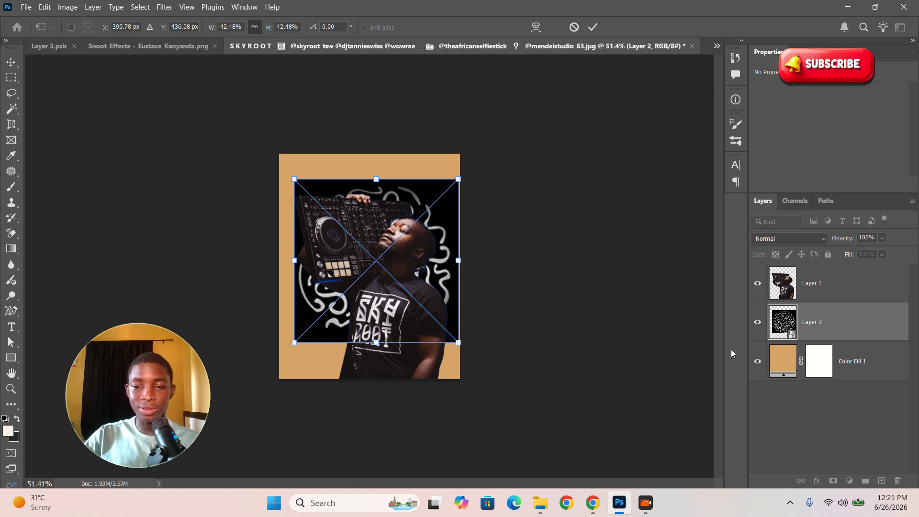
Step: Rename Layer 2 to SNOOT EFFECT and bring up its blend mode list
double_click(807, 322)
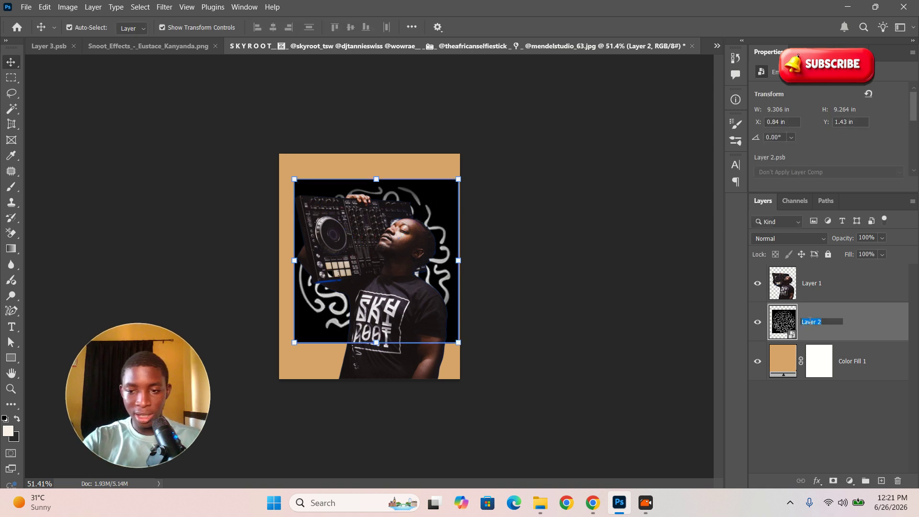
text(E)
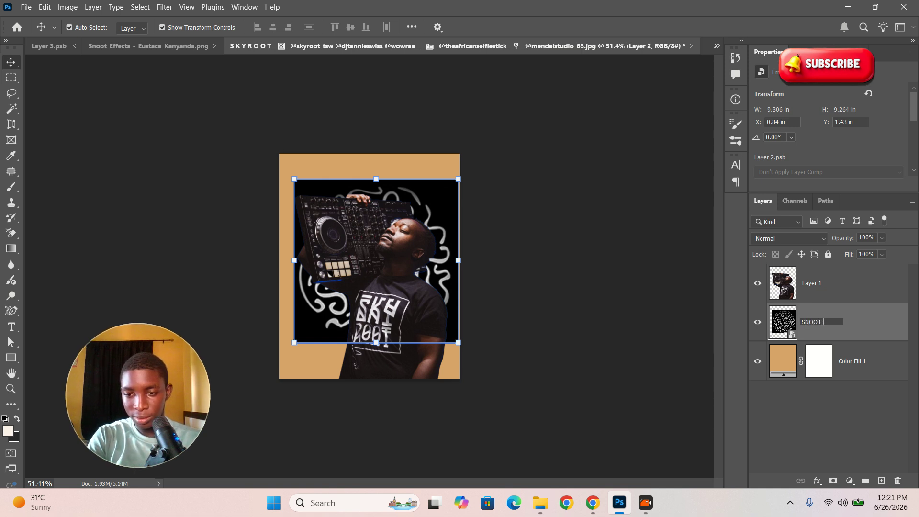
text(NOOT EFFECE)
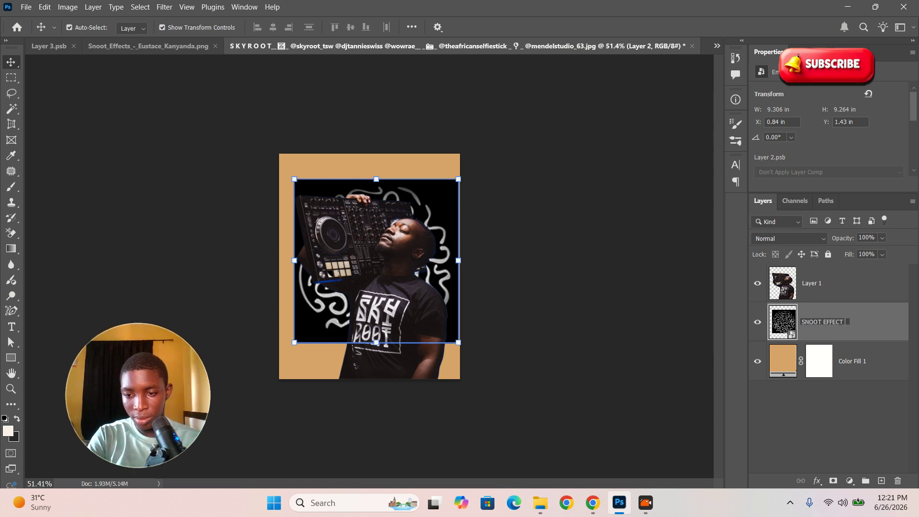
key(Return)
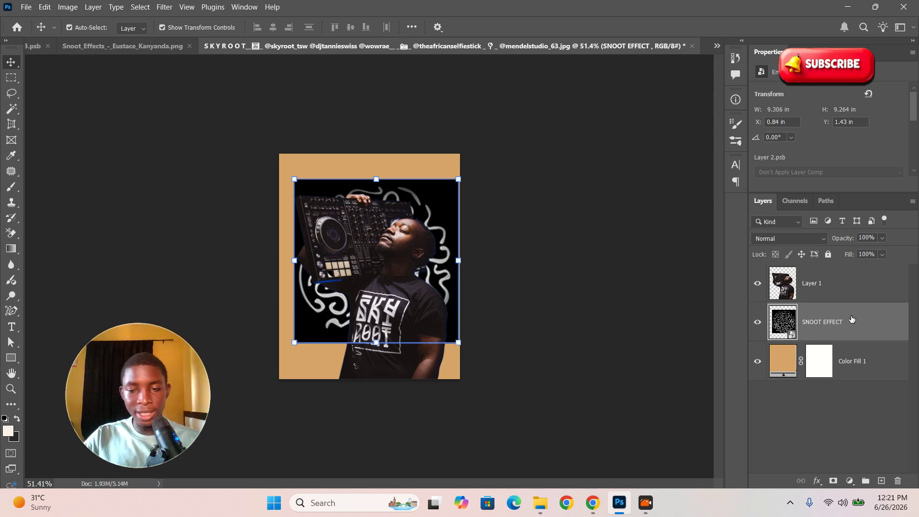
click(823, 239)
Step: Set SNOOT EFFECT to Screen blend mode and reposition and resize the swirls
click(785, 251)
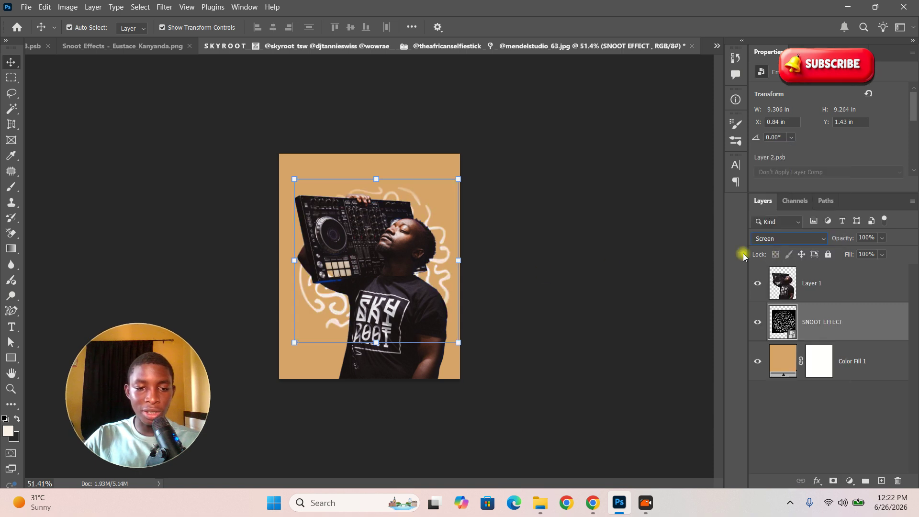
drag(457, 261, 438, 224)
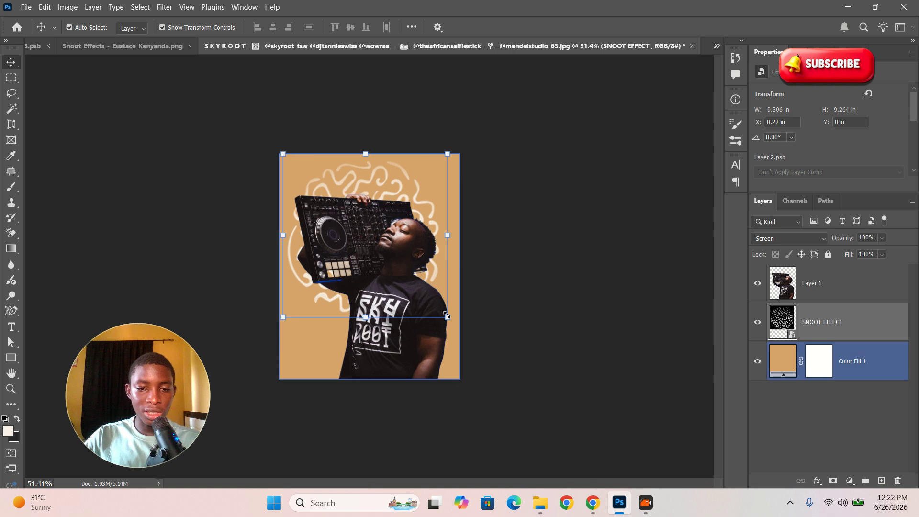
drag(448, 317, 455, 330)
mouse_move(420, 290)
mouse_down()
mouse_move(425, 307)
mouse_move(416, 299)
mouse_up()
drag(451, 336, 391, 280)
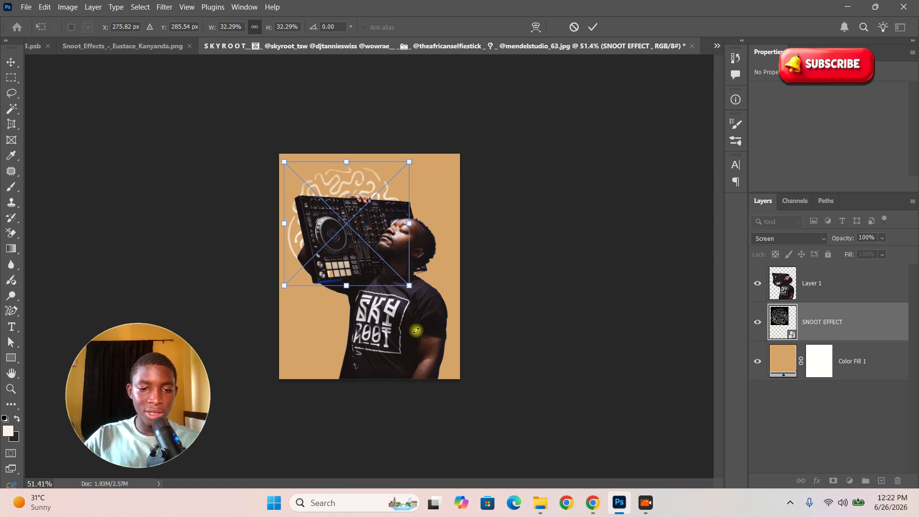
Step: Scale the DJ cutout down to about 84% and move it up
click(803, 293)
drag(447, 193, 423, 223)
mouse_move(390, 293)
mouse_down()
mouse_move(390, 278)
mouse_move(390, 293)
mouse_up()
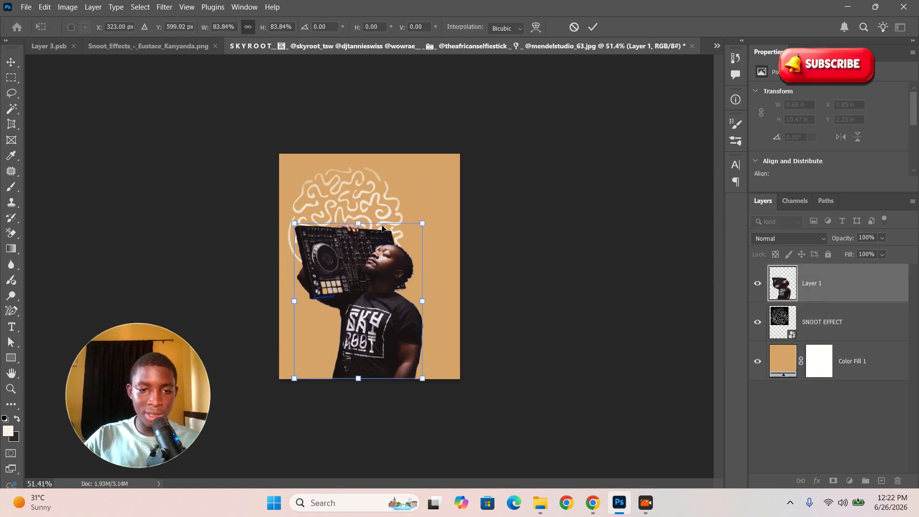
Step: Resize the swirls to about 38% and centre them behind the DJ's head
click(829, 327)
drag(386, 193, 395, 240)
drag(422, 203, 447, 184)
mouse_move(426, 229)
mouse_down()
mouse_move(418, 237)
mouse_move(426, 229)
mouse_up()
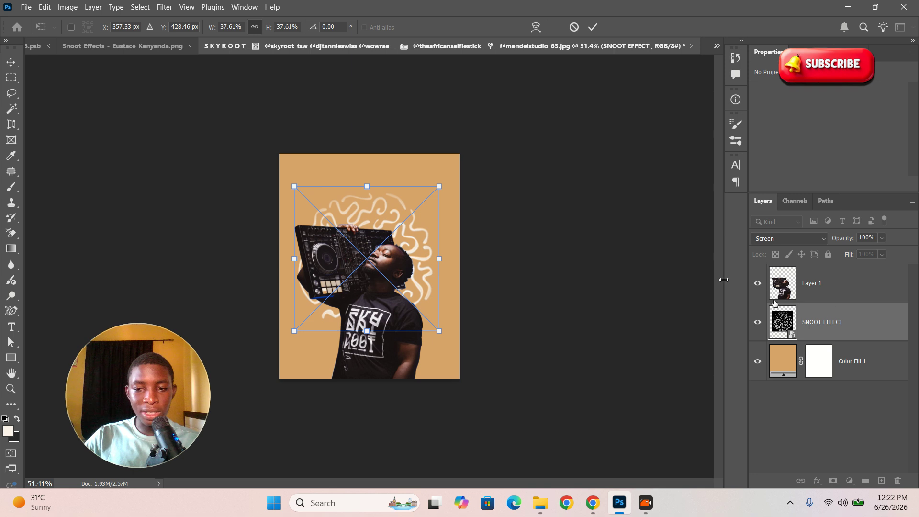
click(592, 27)
Step: Zoom in on the poster, reselect the SNOOT EFFECT layer and bring up the Filter menu
key(z)
drag(416, 248, 403, 277)
click(814, 291)
click(820, 323)
click(162, 10)
Step: Apply a 4.1-pixel Gaussian Blur smart filter to the SNOOT EFFECT swirls
mouse_move(205, 142)
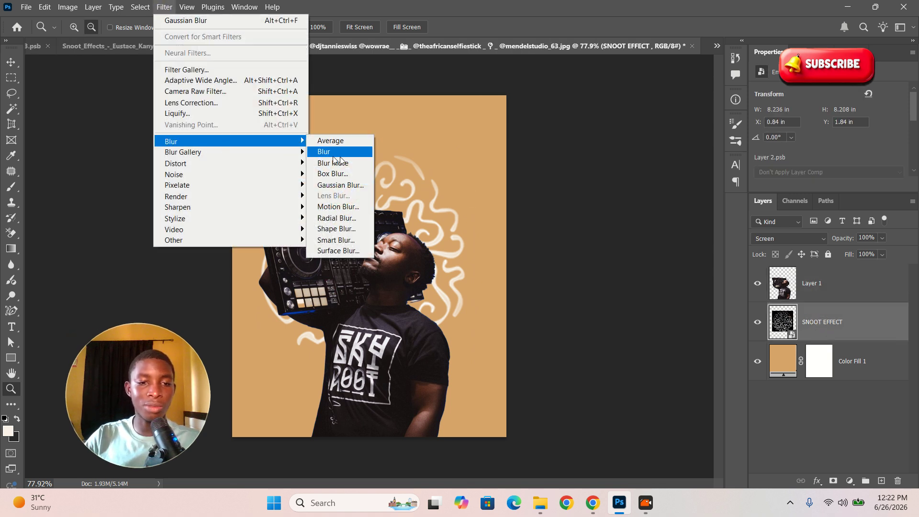
click(340, 186)
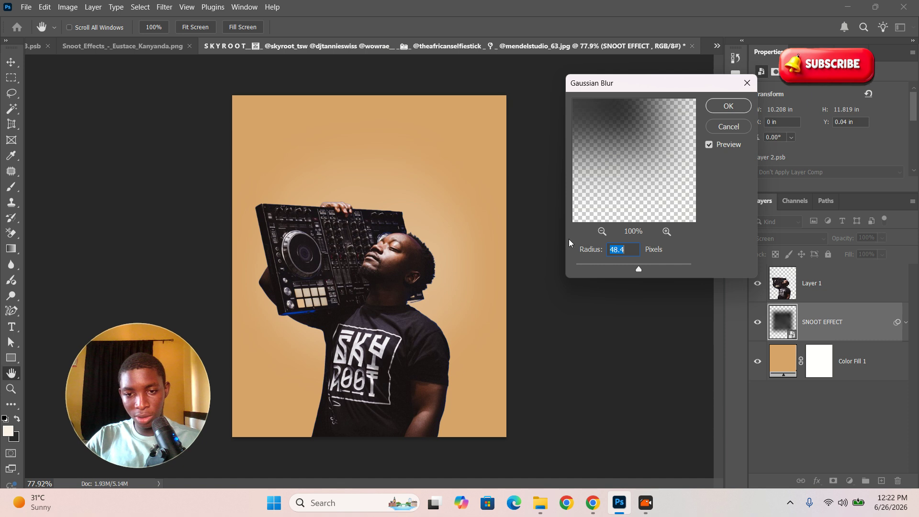
mouse_move(616, 269)
mouse_down()
mouse_move(584, 270)
mouse_move(601, 268)
mouse_up()
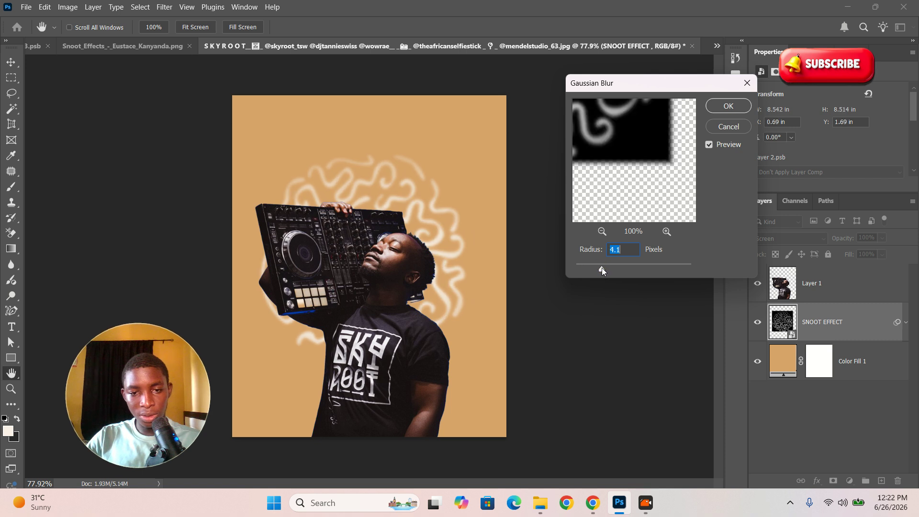
click(728, 106)
key(alt+space)
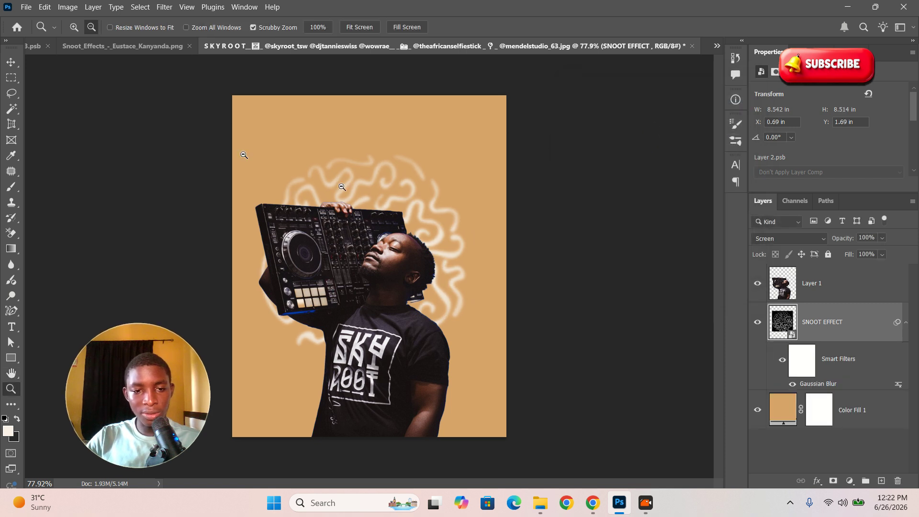
Step: Convert the DJ cutout (Layer 1) for Smart Filters, accepting the smart object notice
key(v)
click(593, 231)
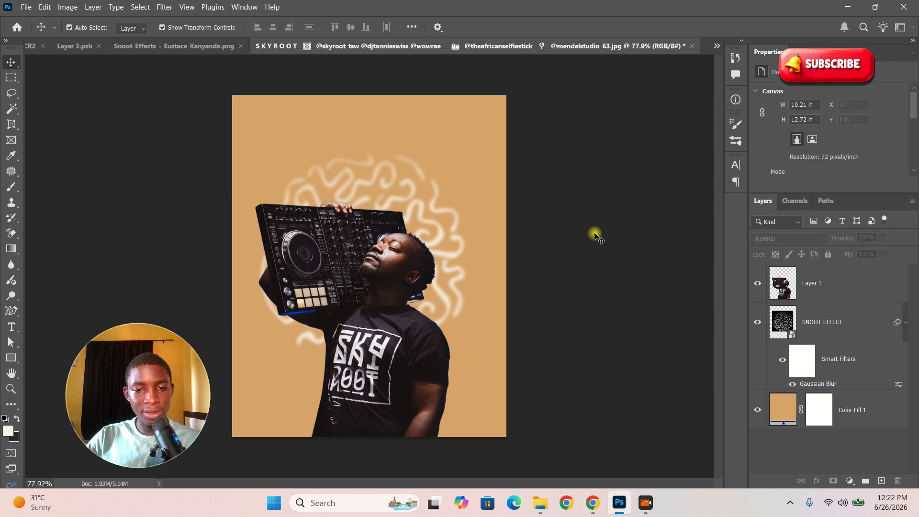
key(ctrl+space)
mouse_move(406, 230)
mouse_down()
mouse_move(333, 238)
mouse_move(395, 243)
mouse_up()
click(364, 253)
click(418, 287)
click(455, 303)
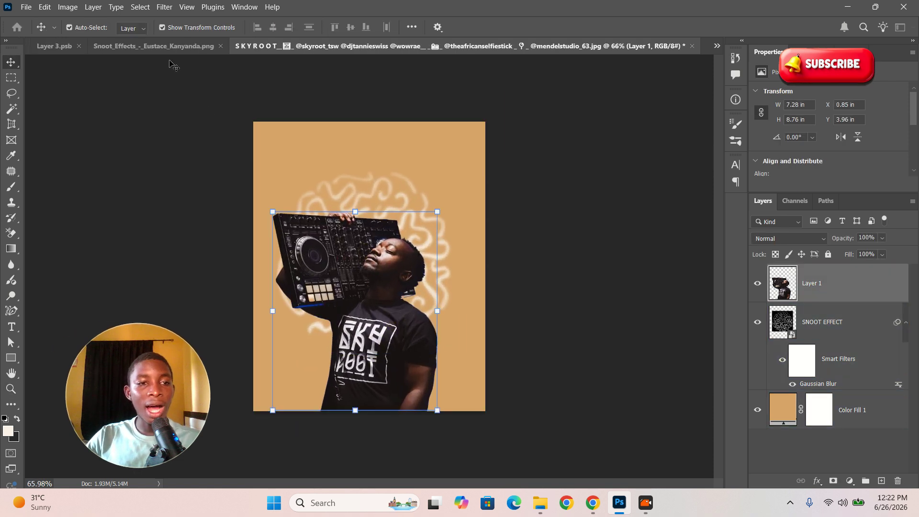
click(165, 7)
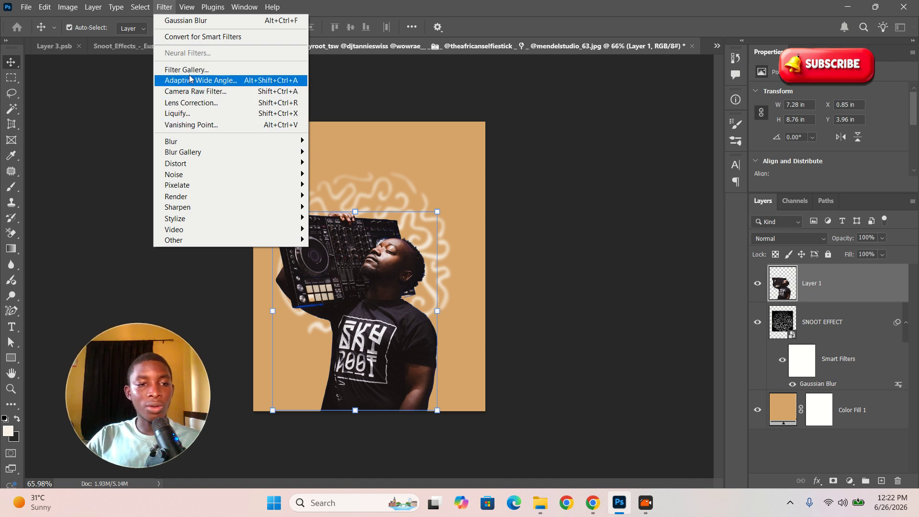
click(184, 38)
click(432, 195)
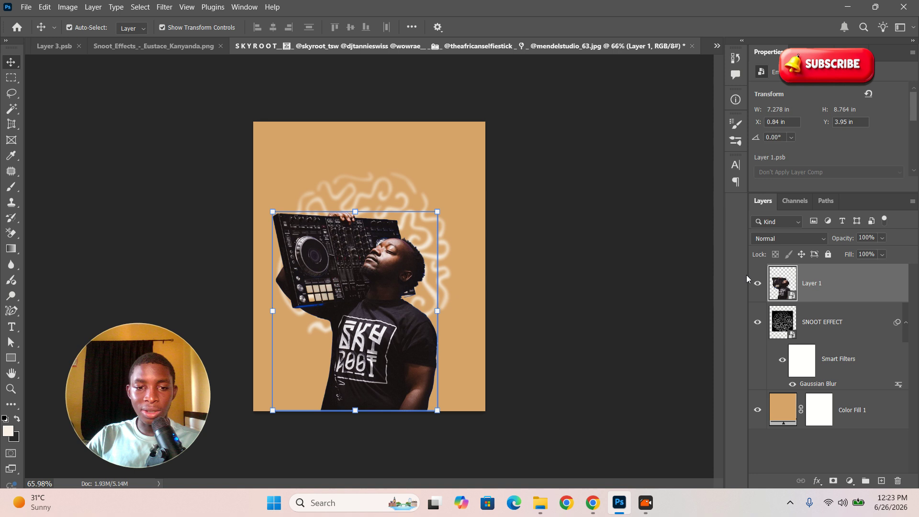
Step: Enlarge the DJ cutout to about 106.62%, nudge it lower-left, and commit
key(z)
mouse_move(336, 305)
mouse_down()
mouse_move(364, 323)
mouse_move(328, 301)
mouse_up()
drag(396, 290, 375, 274)
key(ctrl+minus)
key(v)
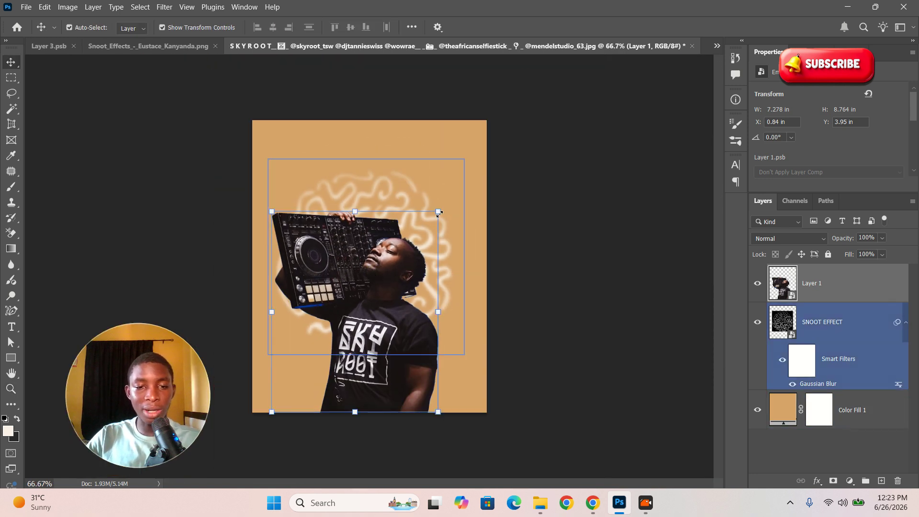
drag(438, 213, 454, 204)
drag(366, 239, 345, 263)
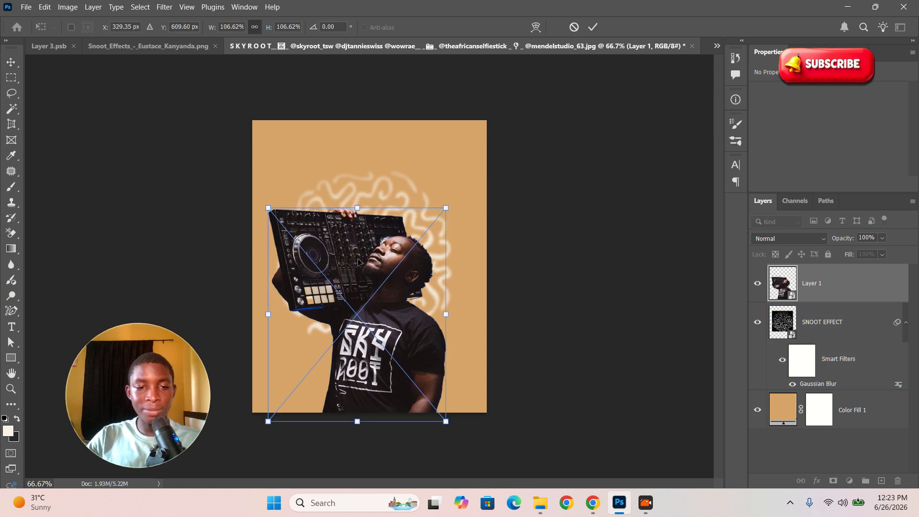
click(162, 6)
click(817, 308)
Step: Rasterize Layer 1 back into a plain pixel layer
click(819, 285)
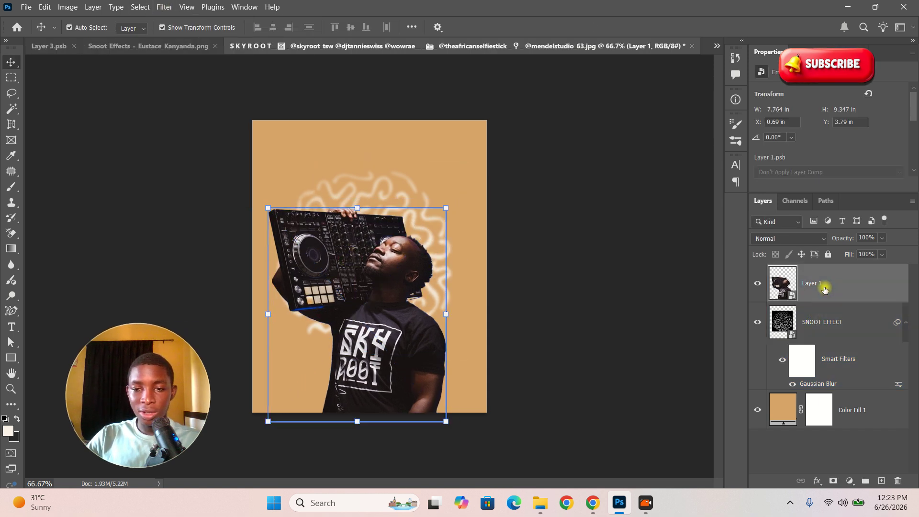
right_click(823, 275)
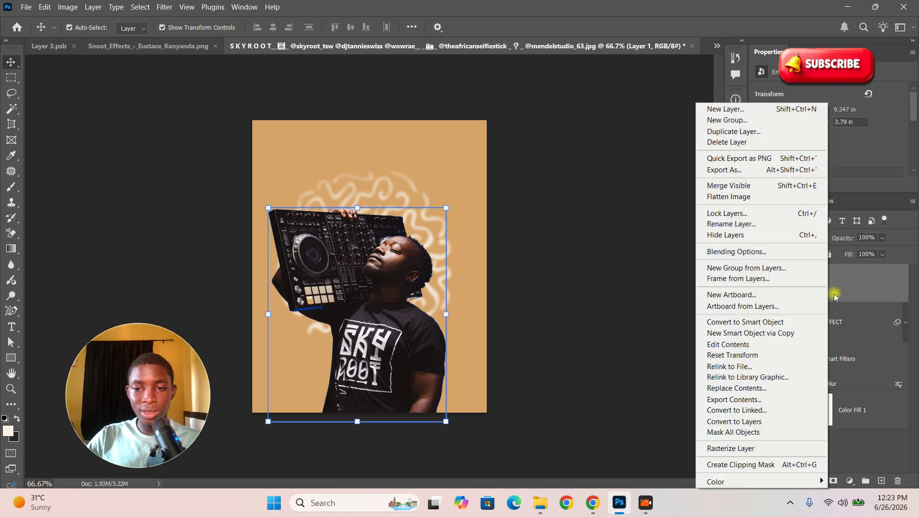
click(748, 440)
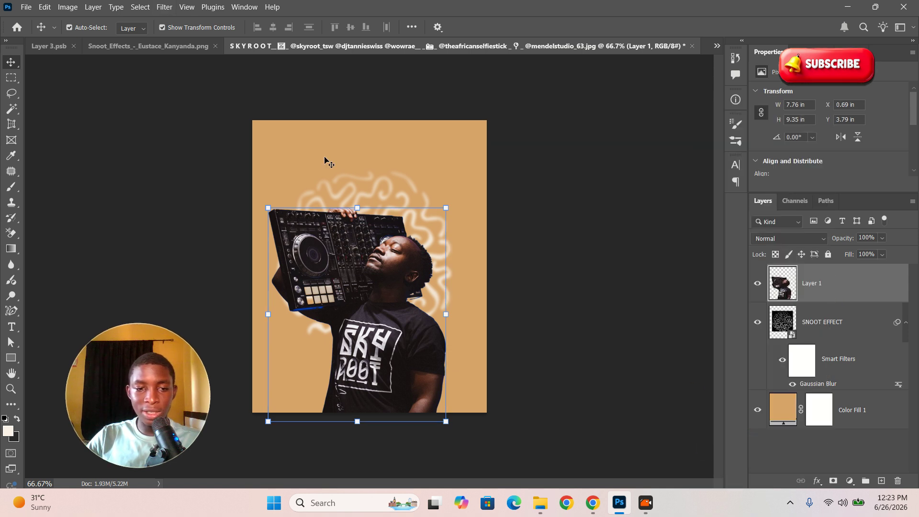
click(164, 7)
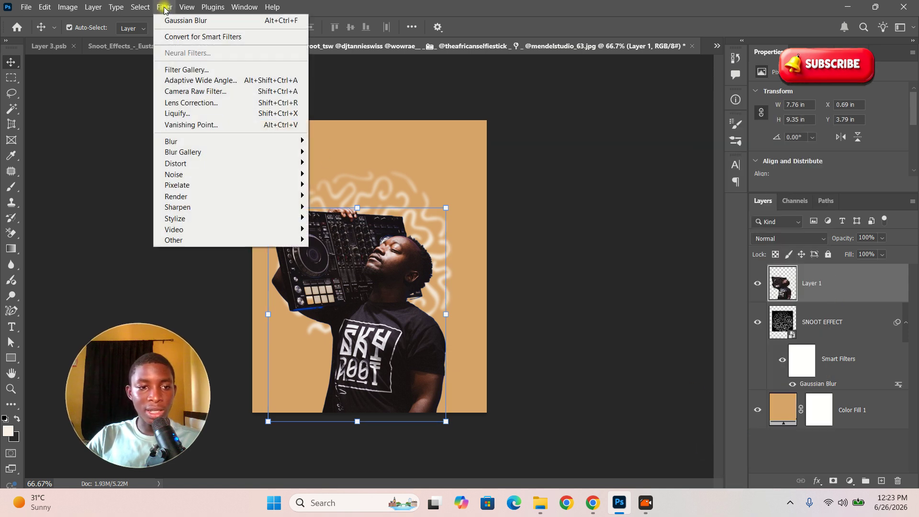
Step: In the Camera Raw Filter, set Exposure +0.85, Temperature +10 and Saturation +57
click(197, 92)
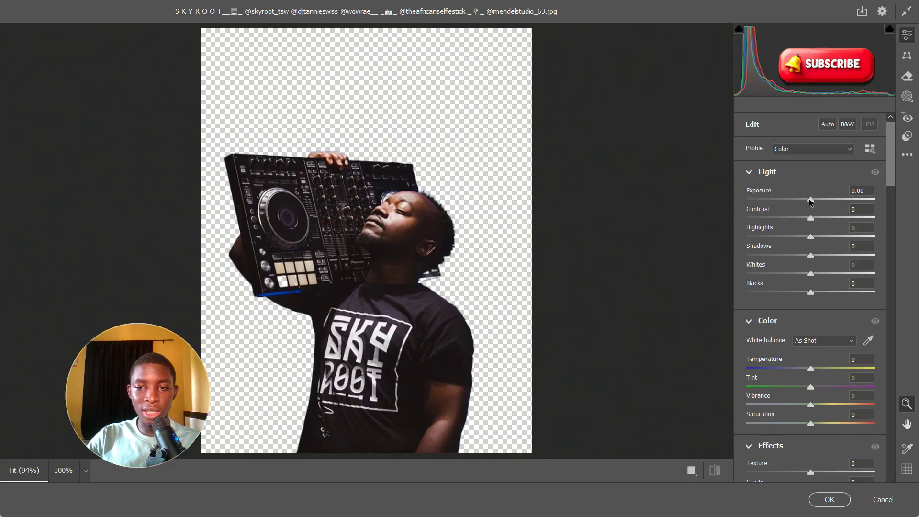
drag(809, 202, 818, 205)
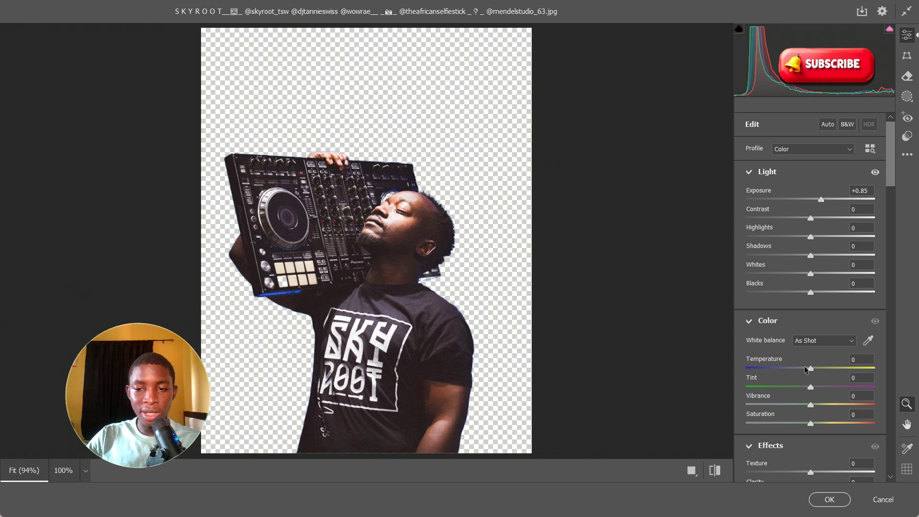
scroll(807, 371, down, 3)
drag(811, 225, 818, 224)
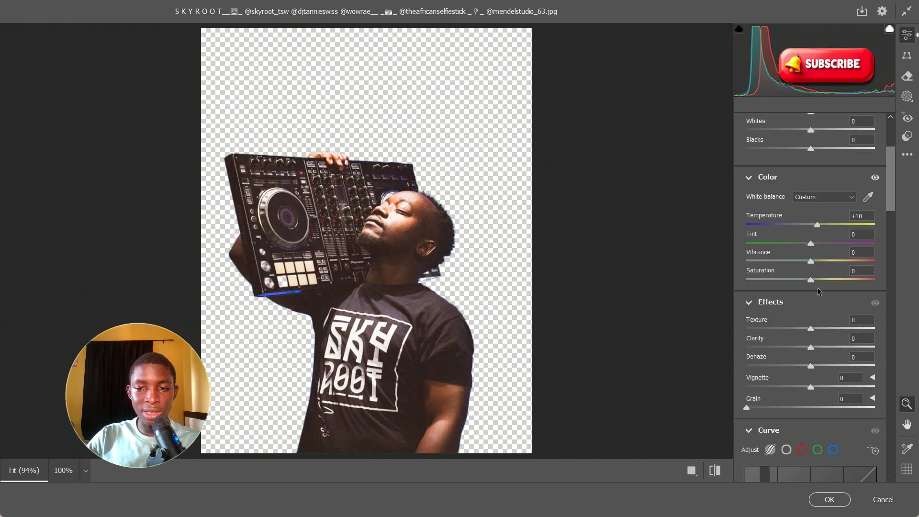
drag(811, 279, 855, 280)
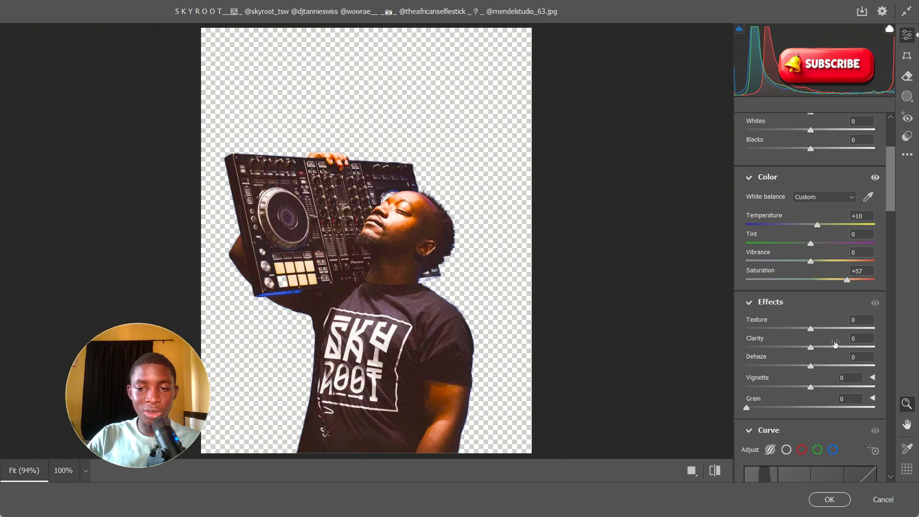
Step: Add Texture +40 and Clarity +23, tint shadows orange, and apply Camera Raw
scroll(808, 346, down, 3)
drag(815, 259, 840, 260)
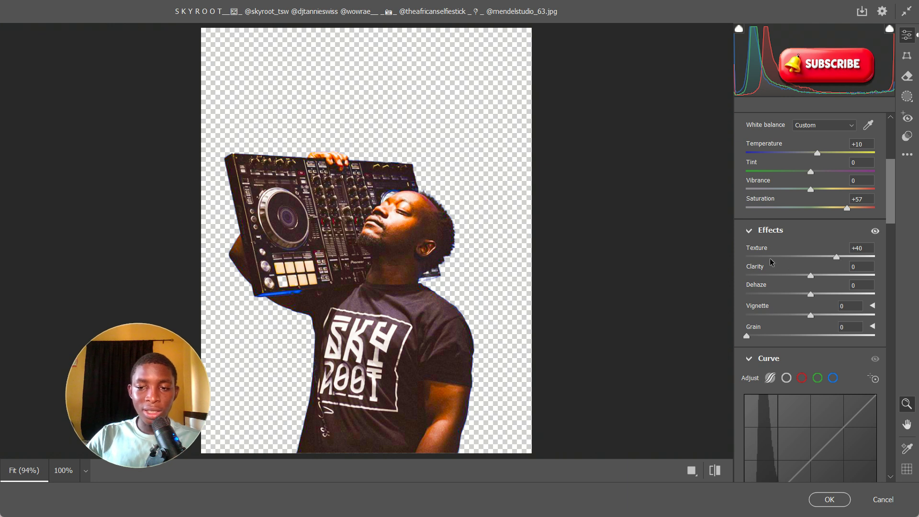
drag(812, 276, 817, 280)
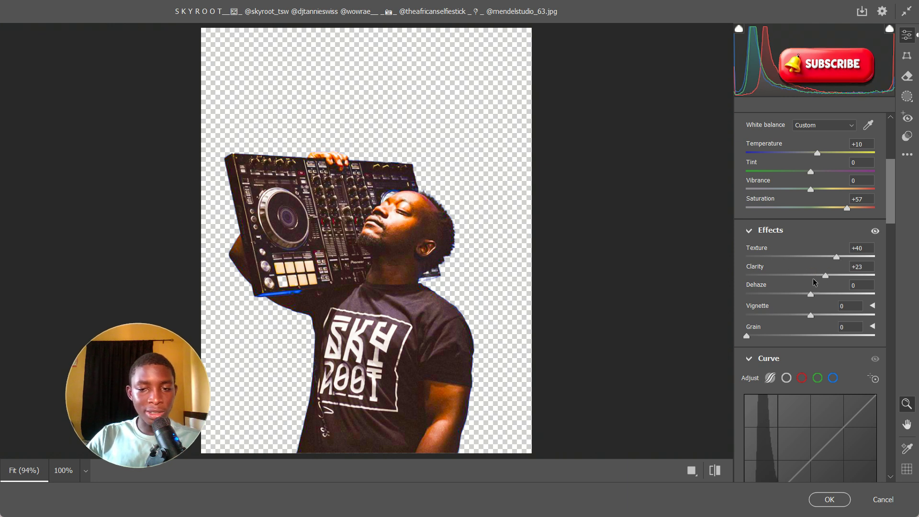
scroll(805, 296, down, 15)
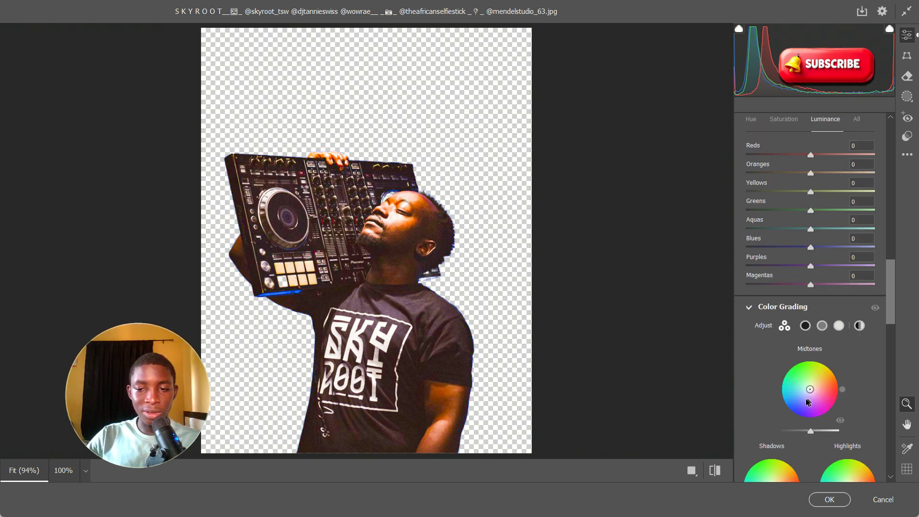
drag(772, 343, 777, 338)
click(819, 500)
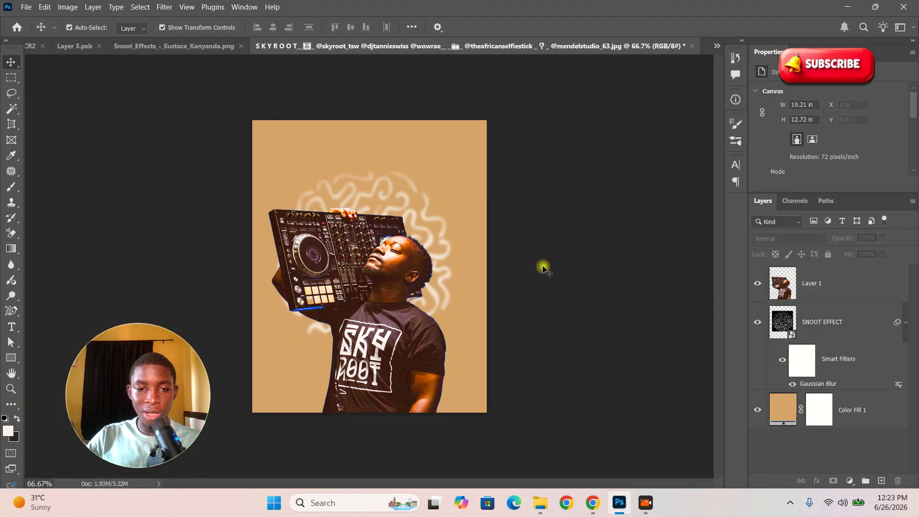
Step: Move the swirl higher and the DJ cutout up and right on the canvas
key(z)
drag(385, 199, 316, 203)
mouse_move(349, 253)
mouse_down()
mouse_move(399, 272)
mouse_move(361, 265)
mouse_up()
drag(357, 300, 319, 222)
key(v)
drag(379, 202, 382, 185)
drag(386, 248, 392, 243)
Step: Free Transform the DJ cutout to about 97%, centred and slightly lower
key(ctrl+t)
drag(448, 390, 418, 362)
mouse_move(387, 310)
mouse_down()
mouse_move(393, 354)
mouse_move(392, 315)
mouse_up()
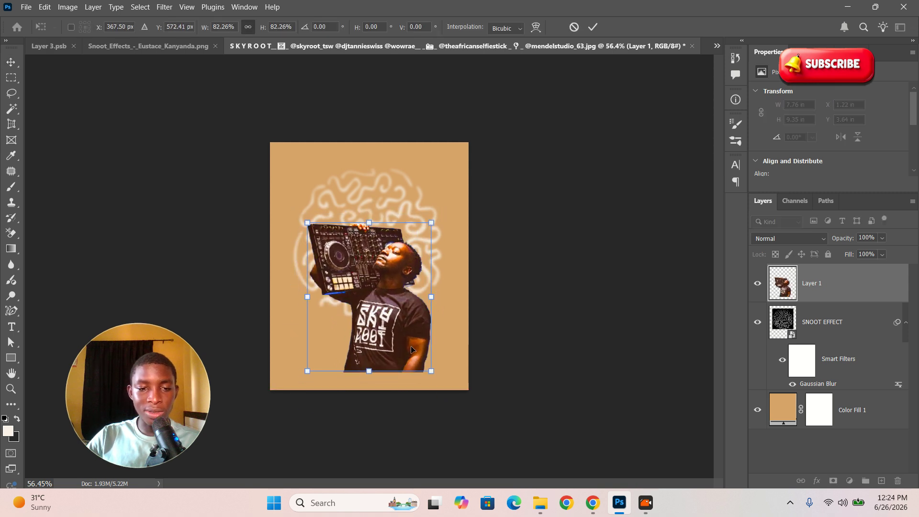
drag(433, 373, 456, 398)
drag(422, 362, 410, 366)
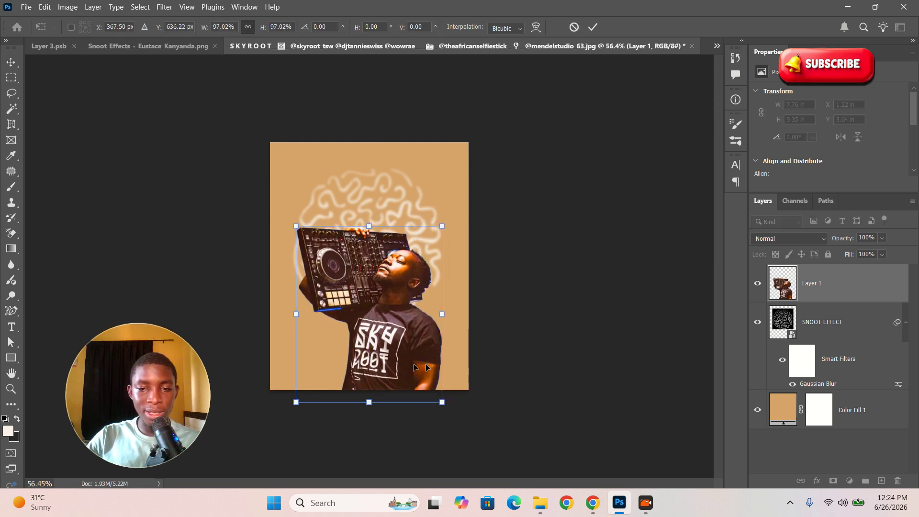
Step: Scale the SNOOT EFFECT swirl up to span the canvas, about 10.2 × 10.3 in
click(820, 322)
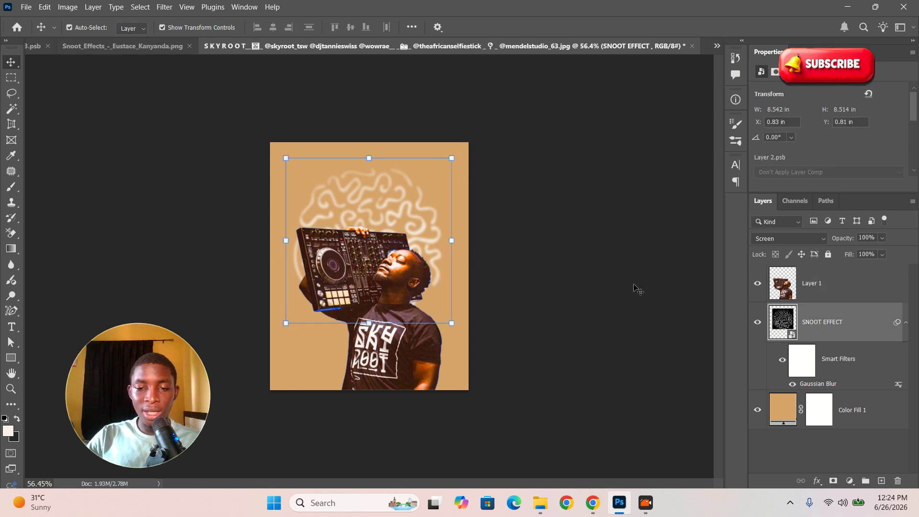
click(451, 158)
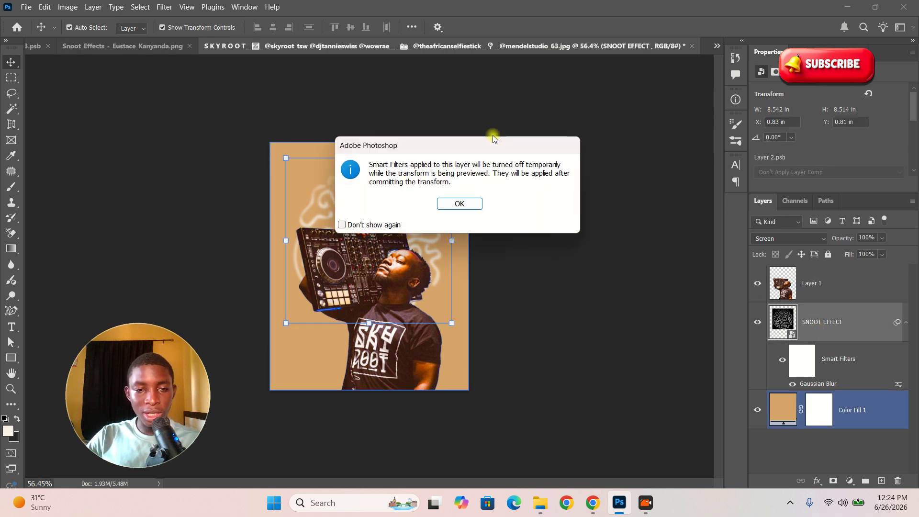
click(461, 202)
drag(448, 169, 468, 142)
click(594, 27)
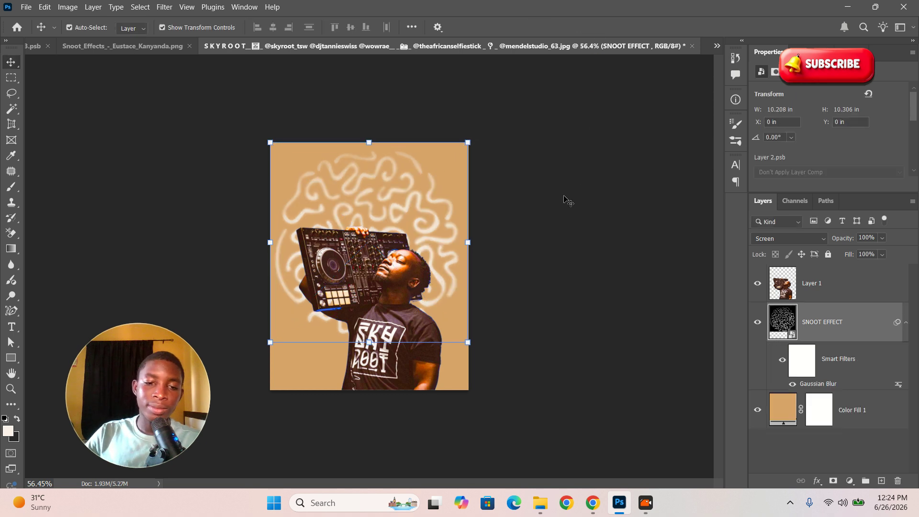